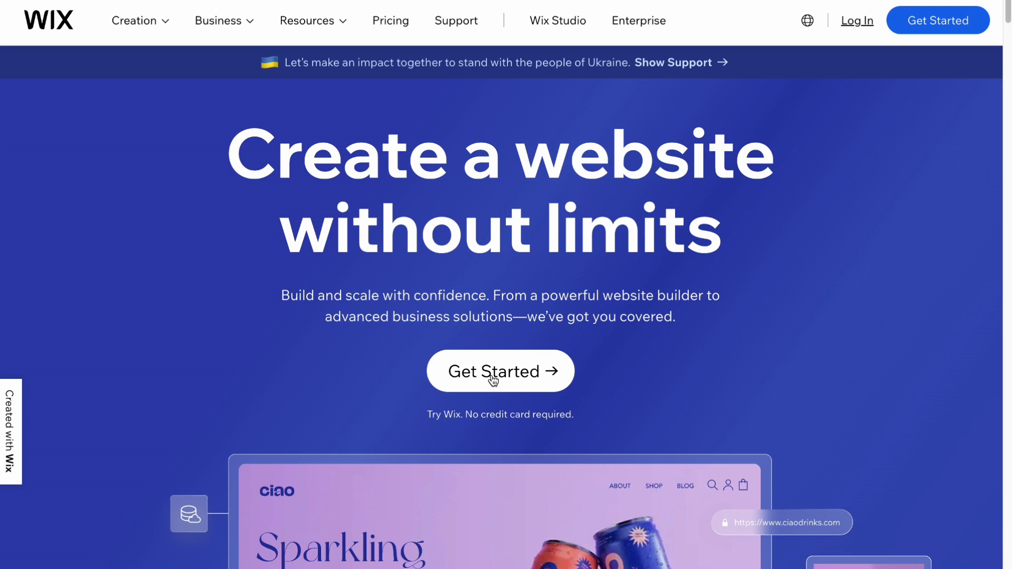
scroll(493, 379, down, 1)
scroll(463, 385, up, 1)
scroll(462, 379, down, 1)
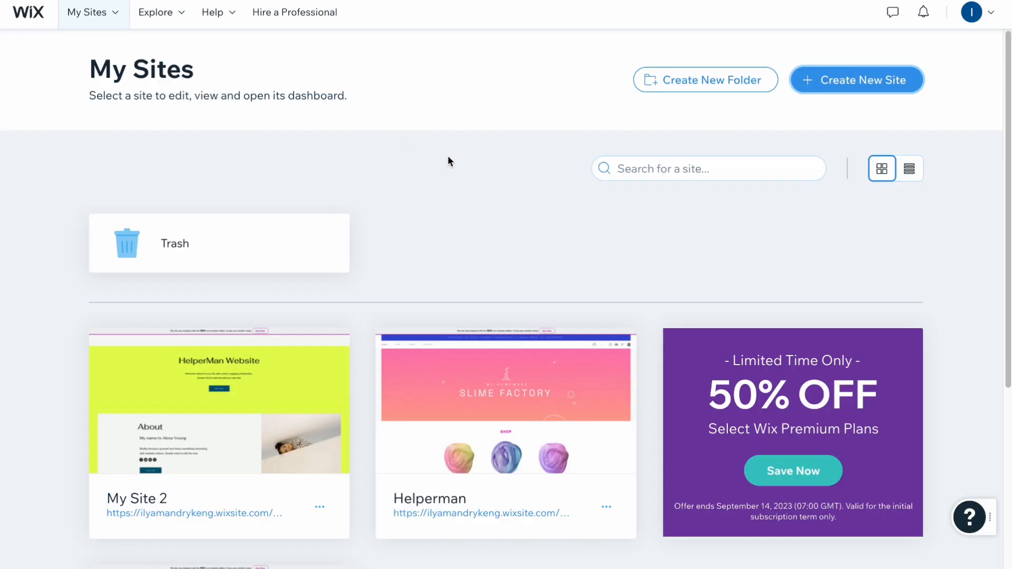
scroll(437, 153, down, 5)
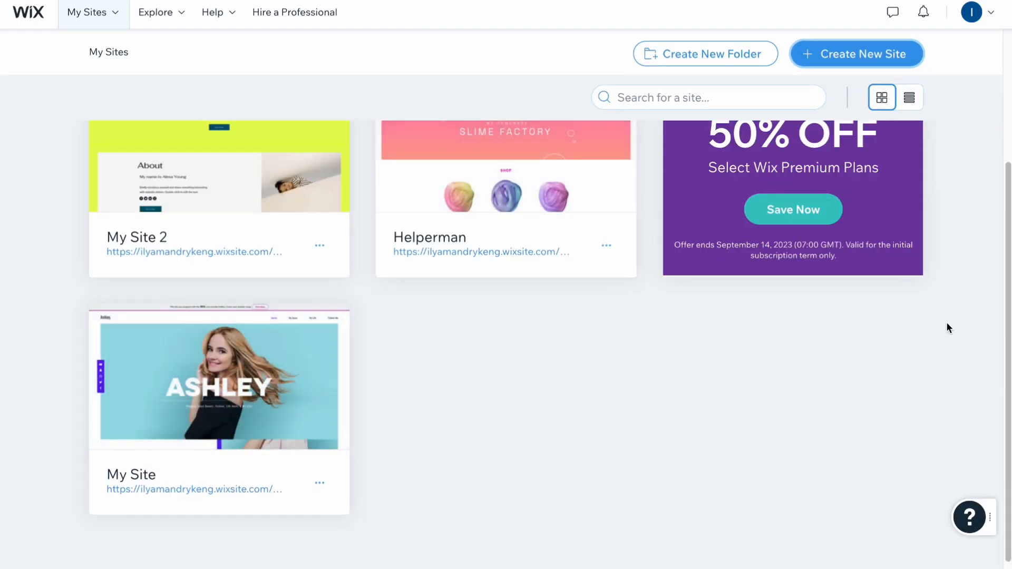
scroll(295, 306, up, 3)
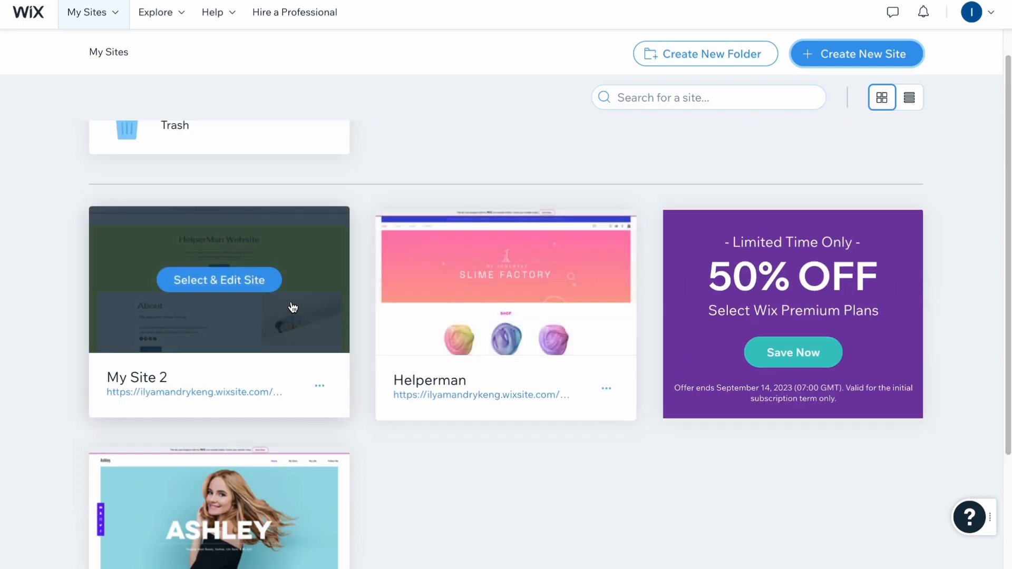
scroll(194, 356, down, 2)
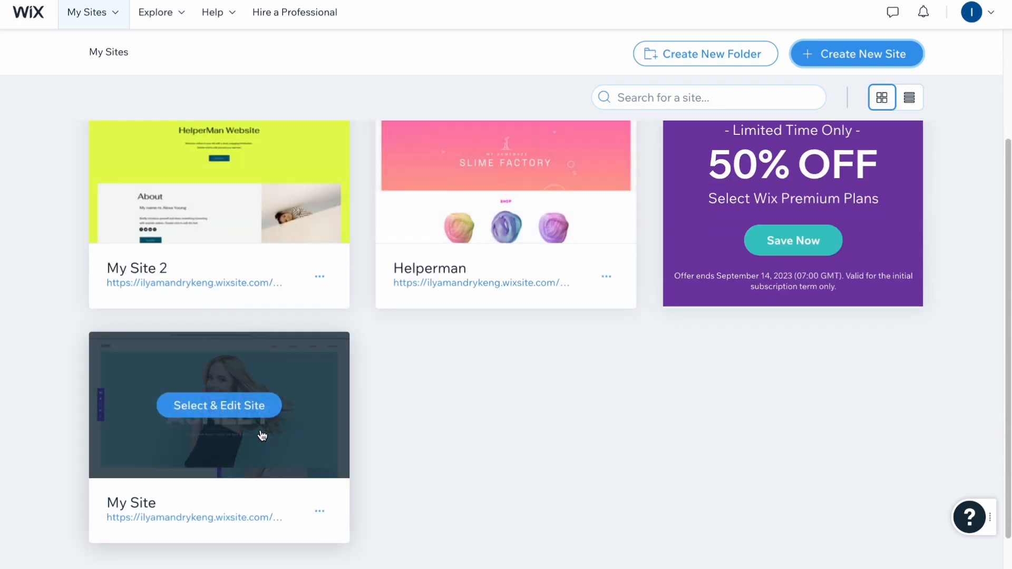
scroll(444, 405, up, 4)
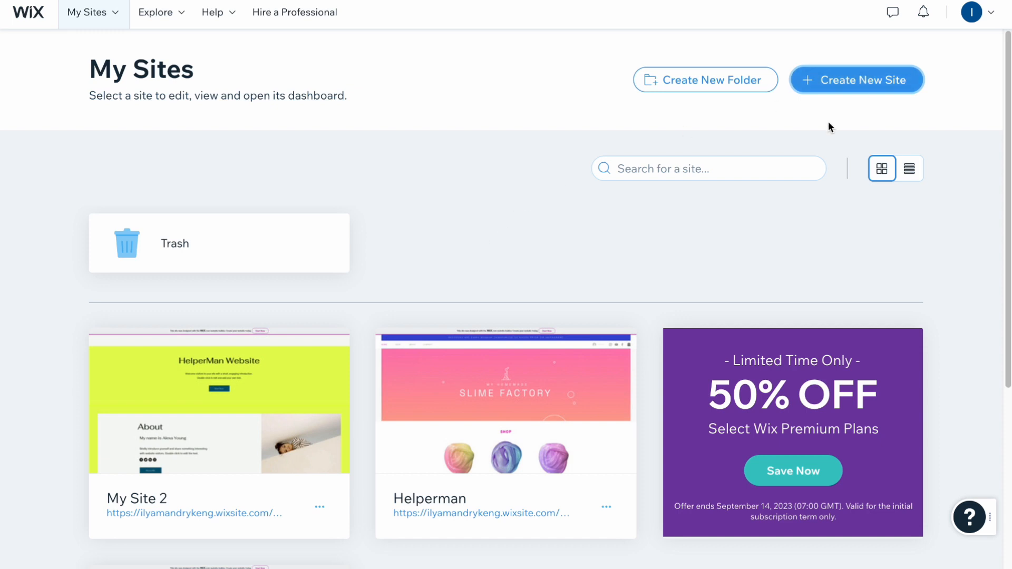
- Create a new site, skip the website type, name and features questions, and choose to begin with a template
click(864, 89)
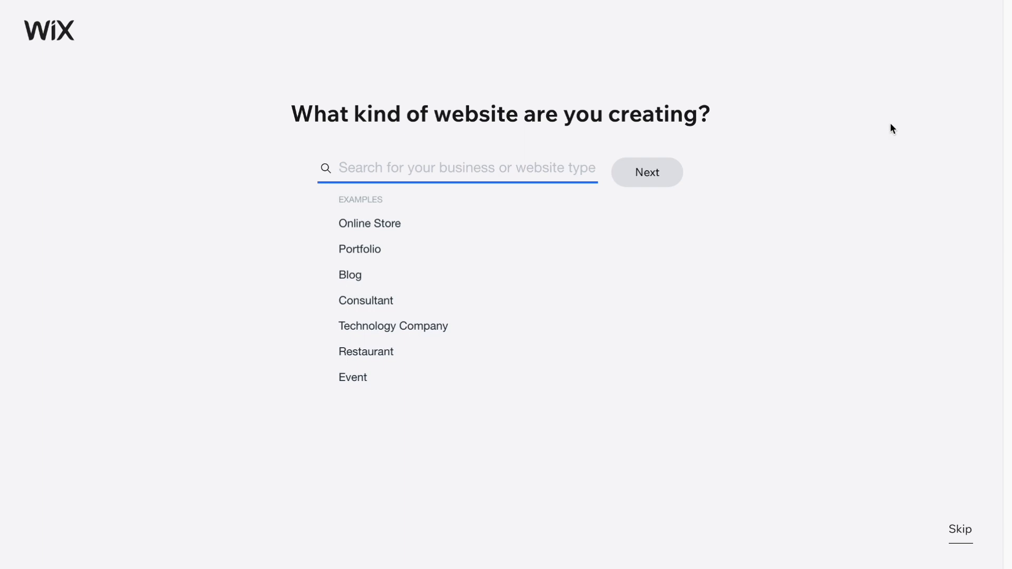
click(952, 536)
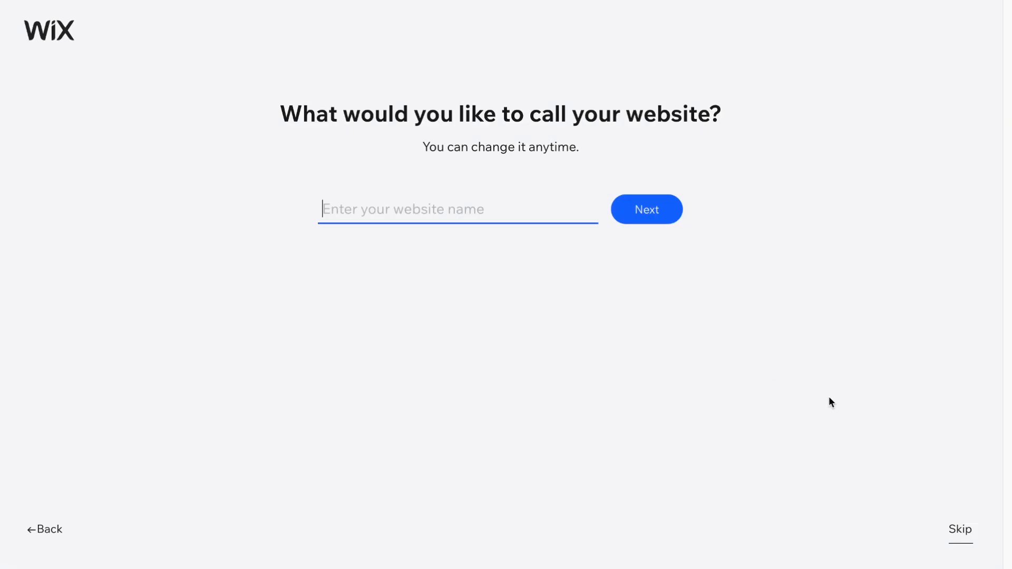
click(959, 534)
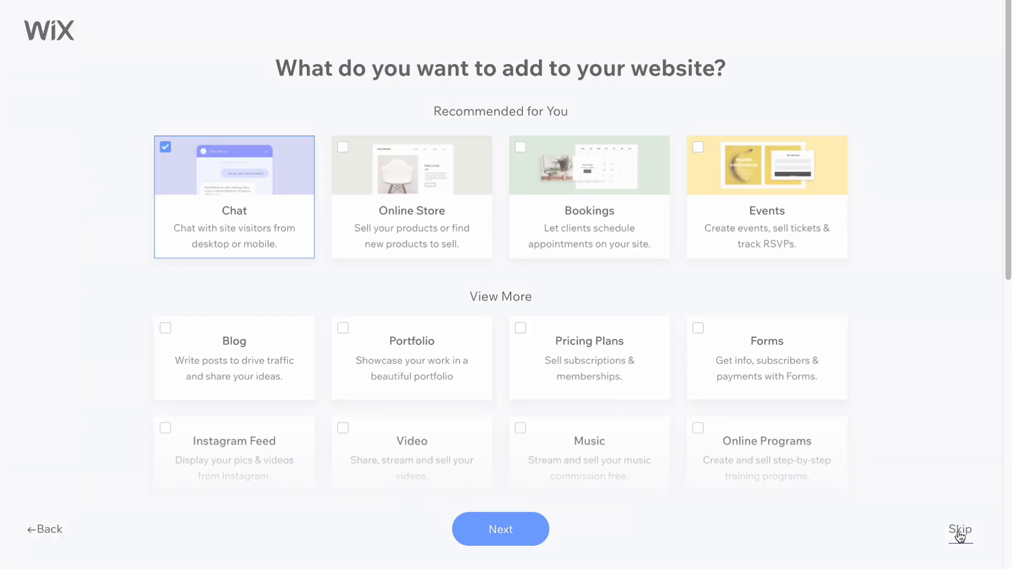
click(959, 535)
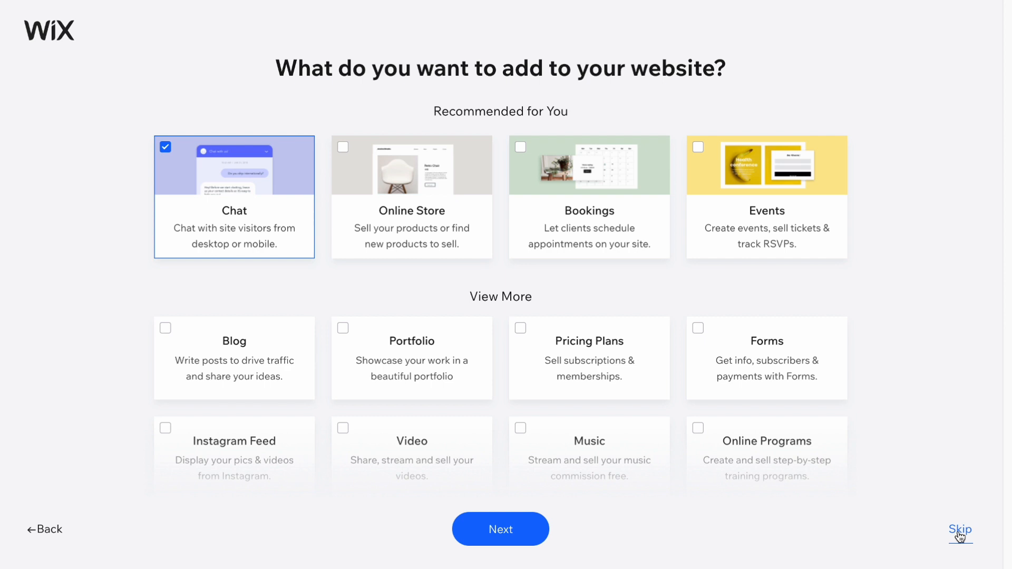
click(959, 533)
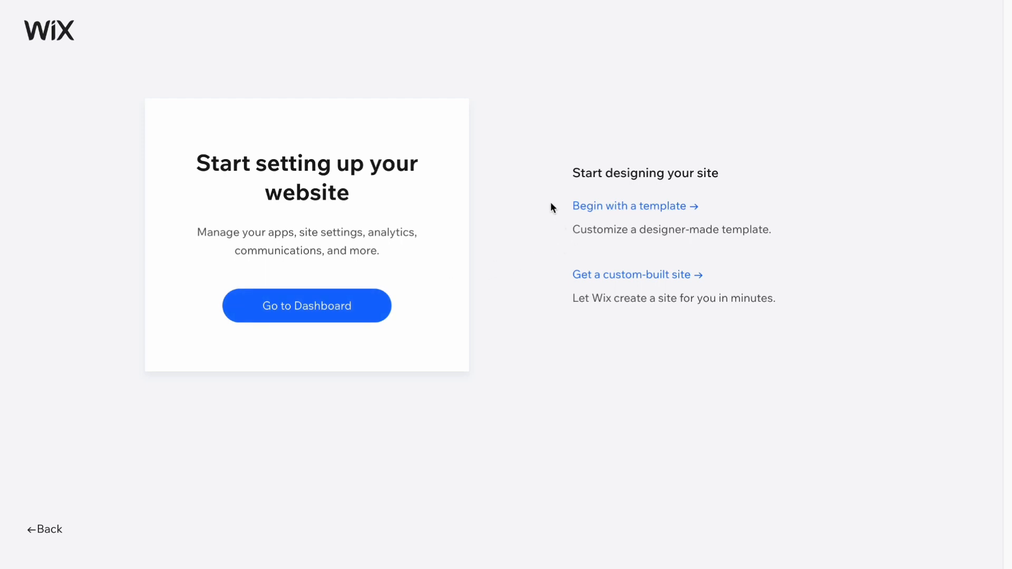
click(607, 209)
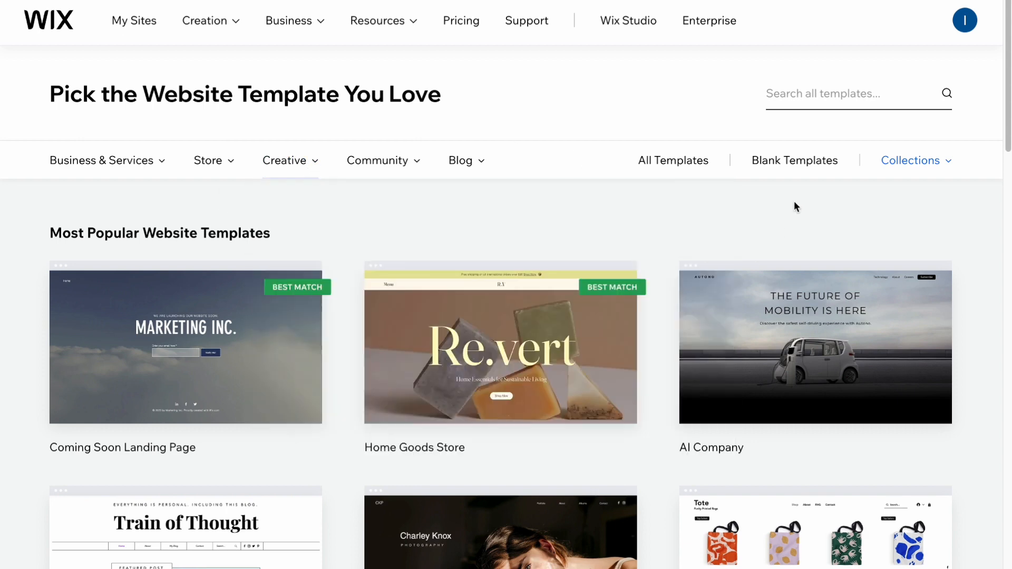
- Browse the popular website templates and the template categories, and look through the Personal Blog templates
scroll(639, 337, down, 13)
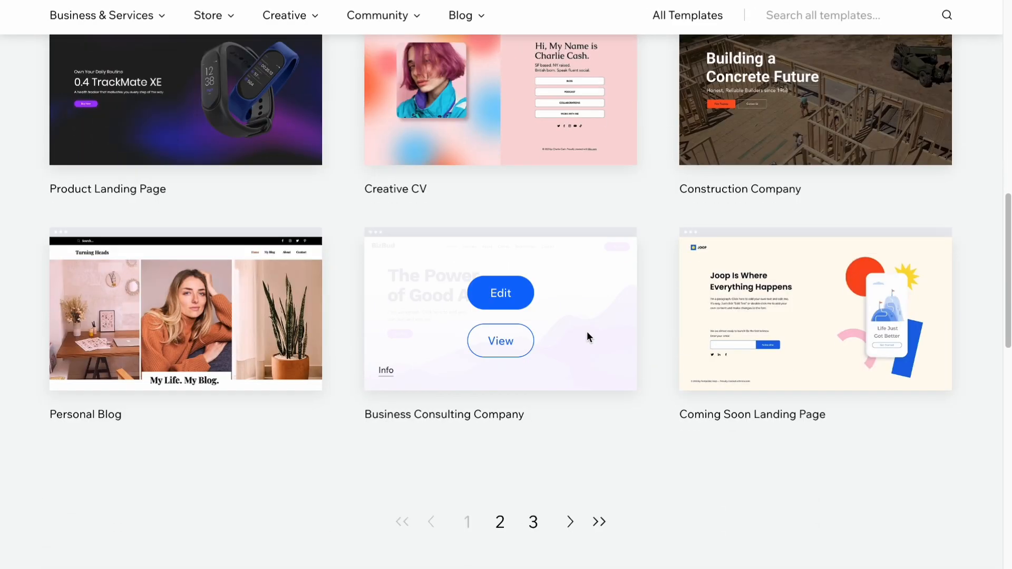
scroll(627, 320, up, 15)
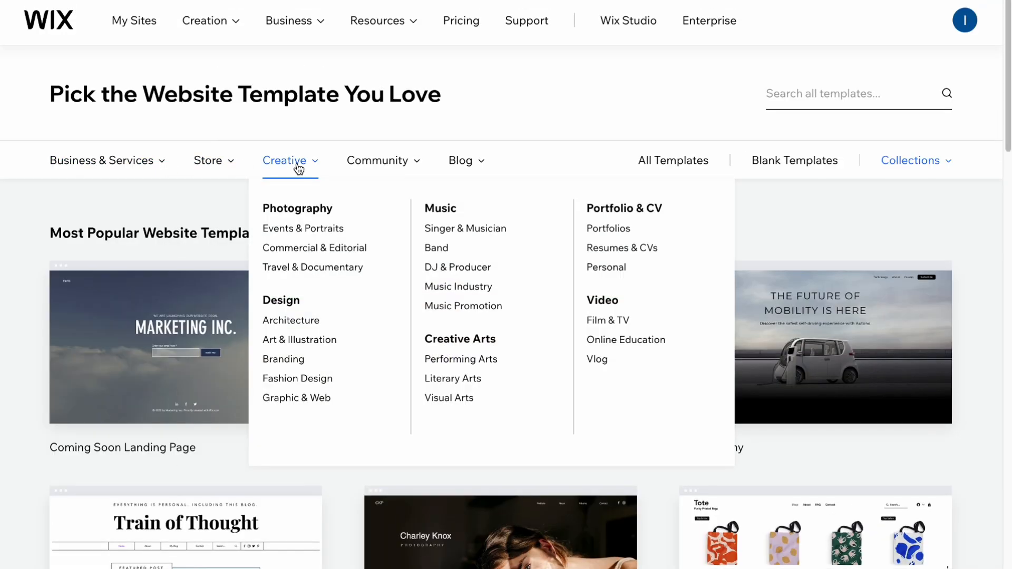
mouse_move(101, 164)
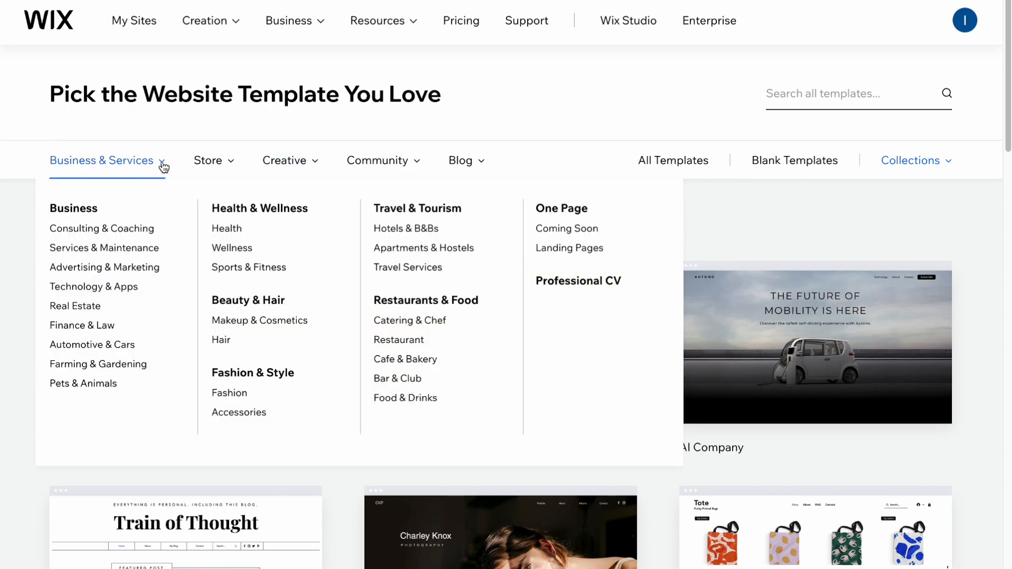
mouse_move(280, 165)
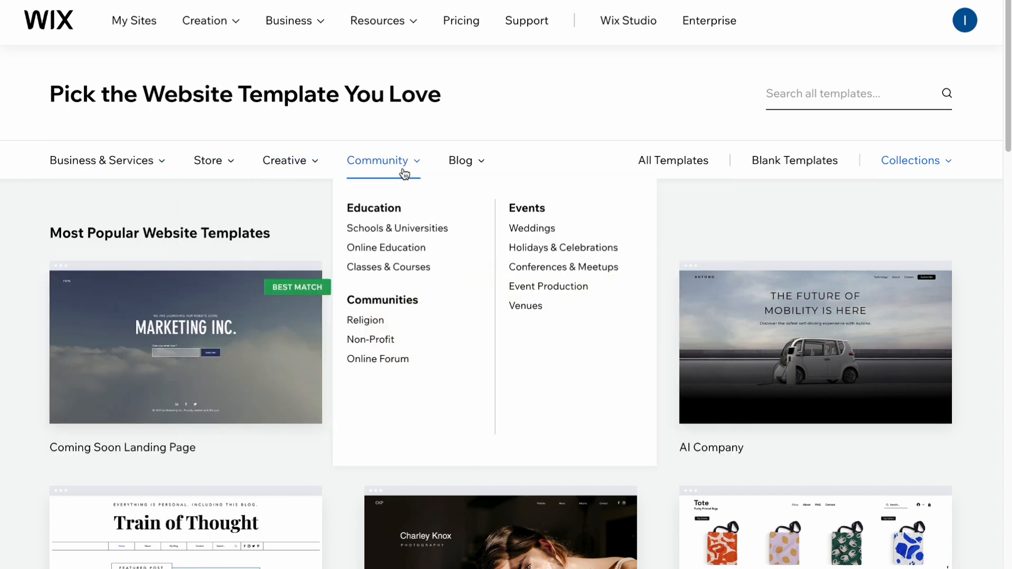
mouse_move(471, 171)
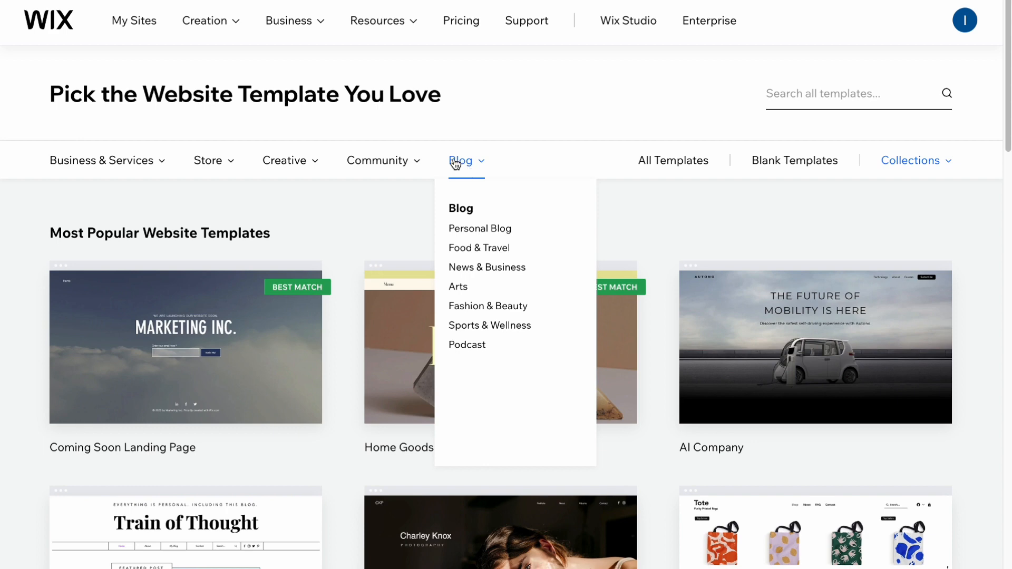
mouse_move(149, 164)
click(484, 232)
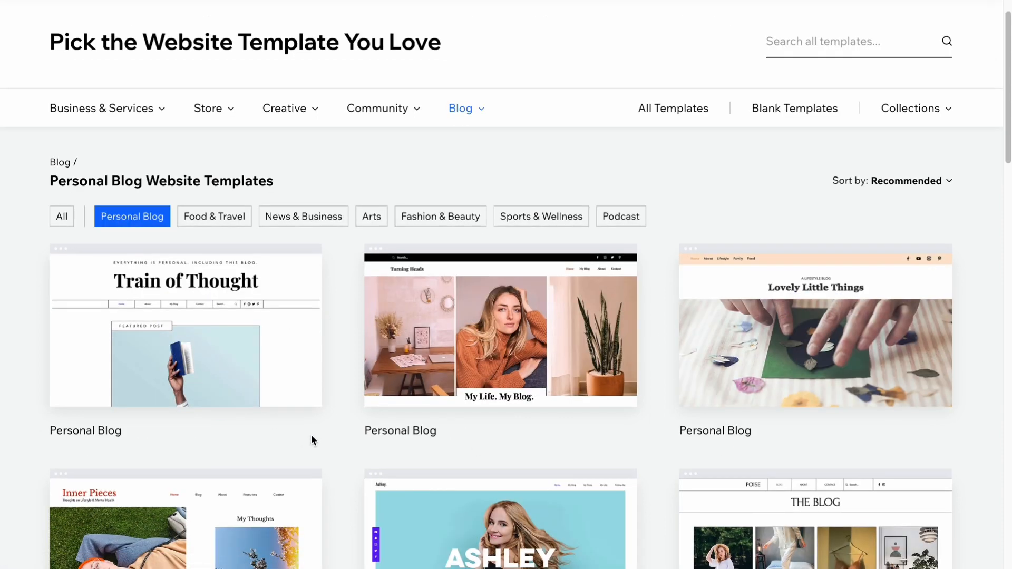
scroll(312, 435, down, 1)
scroll(325, 414, down, 8)
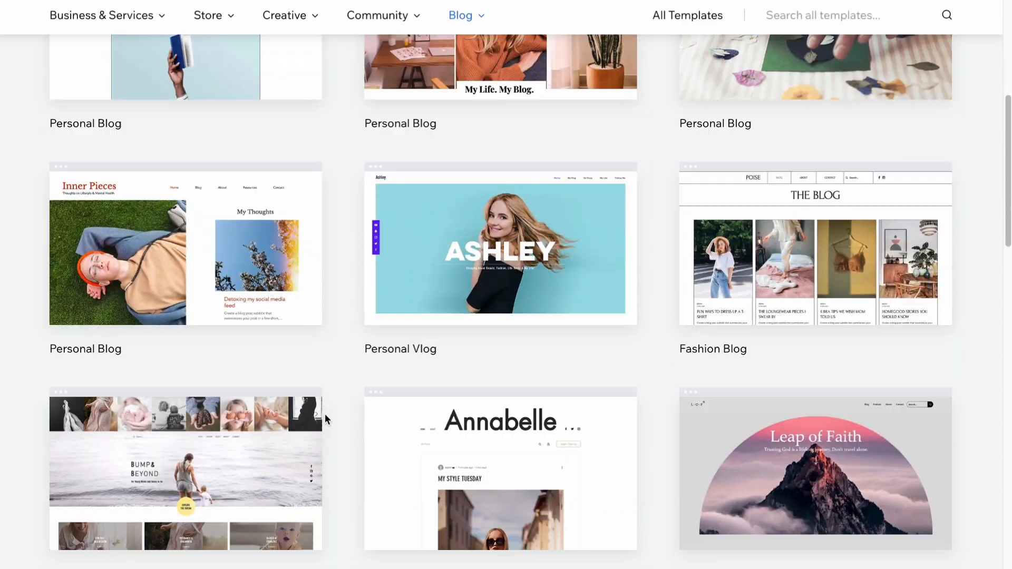
scroll(436, 267, up, 9)
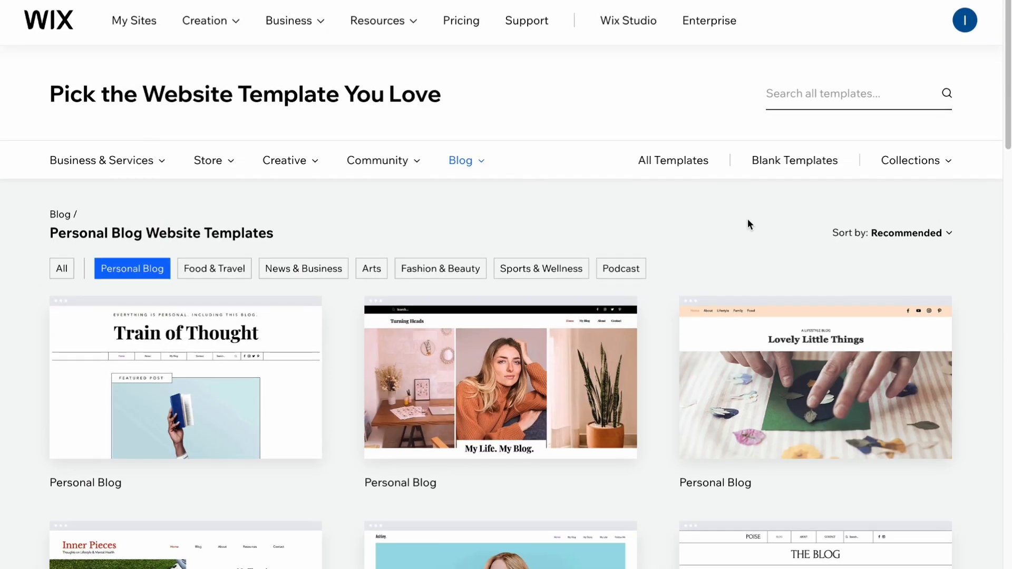
- Show the blank website templates and look through the available layouts
click(788, 163)
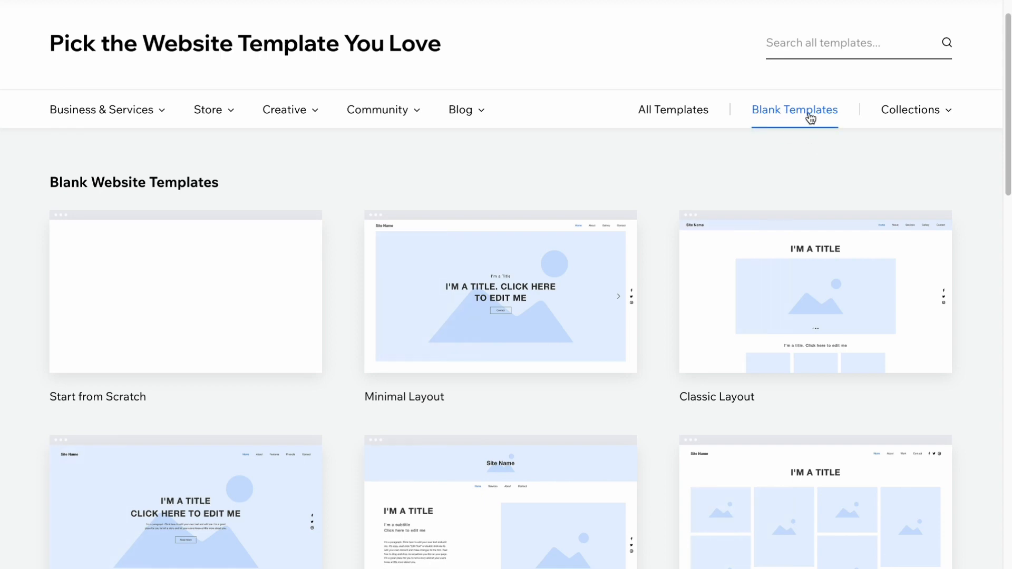
mouse_move(124, 344)
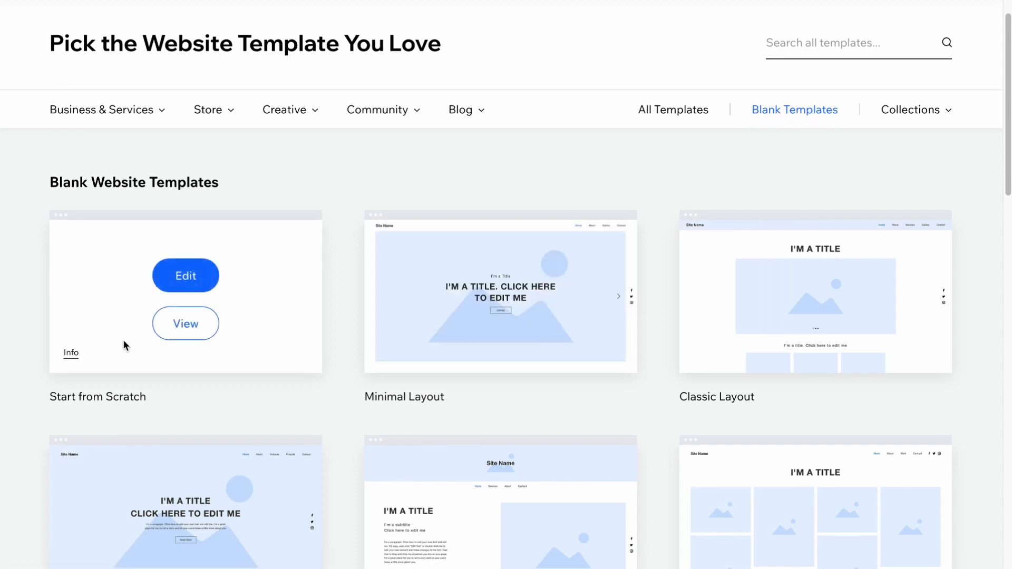
scroll(899, 286, down, 5)
mouse_move(769, 287)
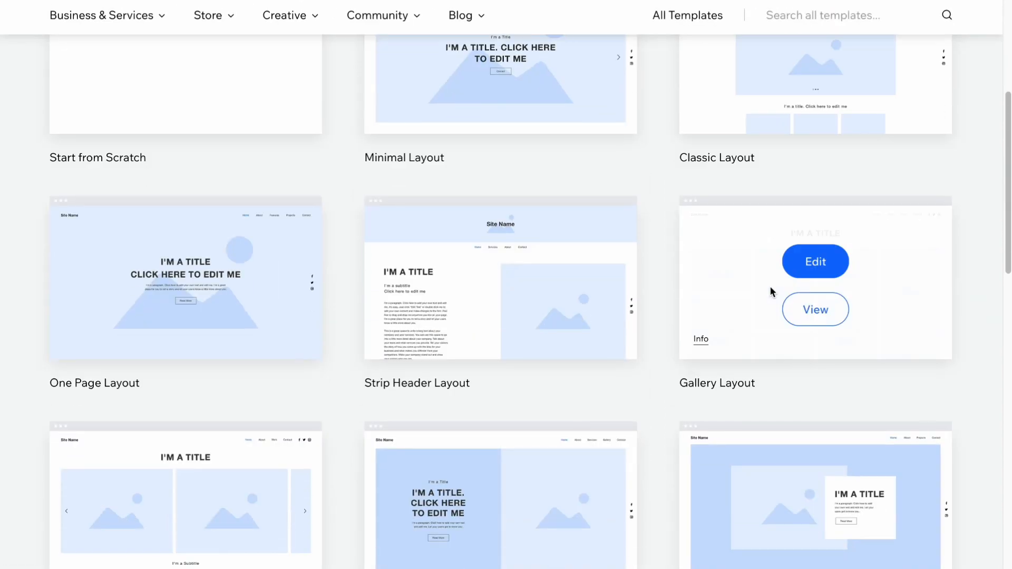
scroll(343, 480, down, 3)
mouse_move(804, 343)
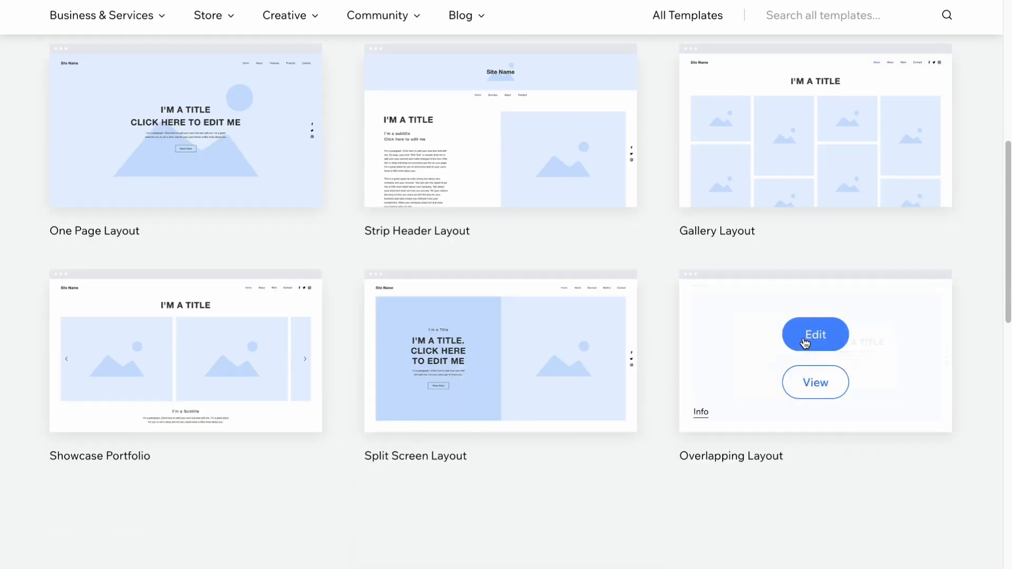
mouse_move(602, 308)
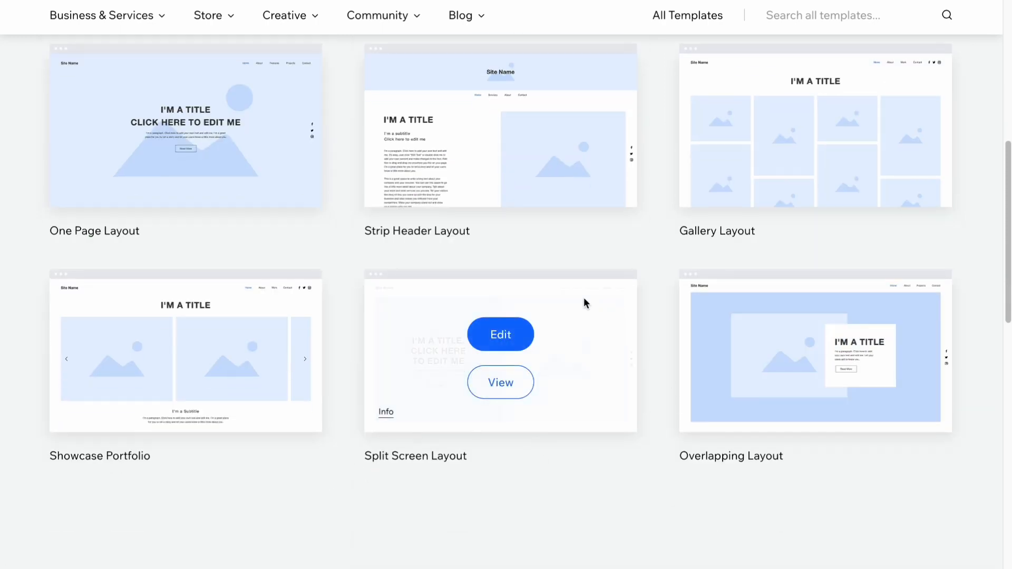
scroll(583, 298, up, 5)
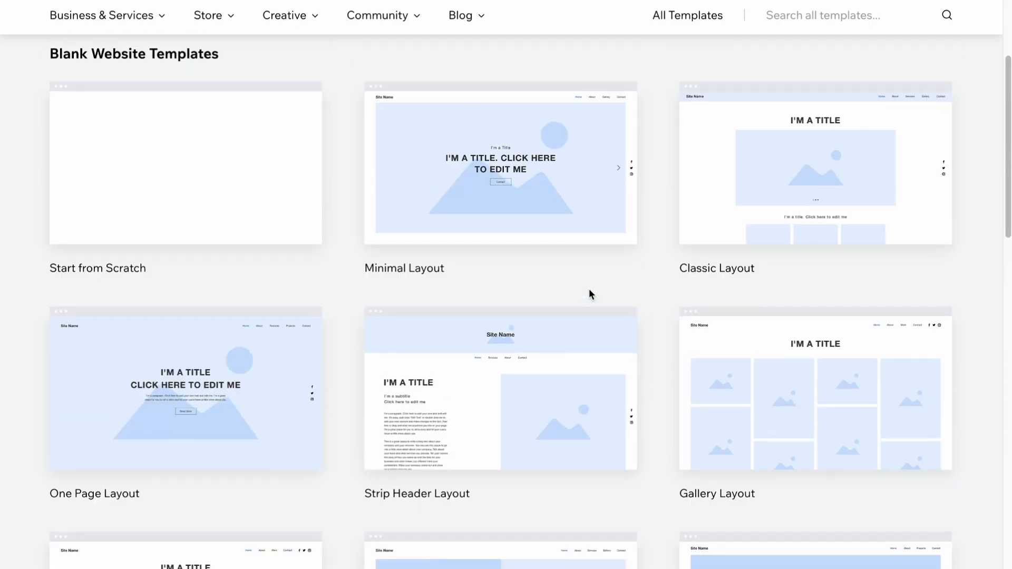
scroll(587, 272, up, 1)
- Return to the Personal Blog templates and open the preview of the Inner Pieces template
mouse_move(461, 14)
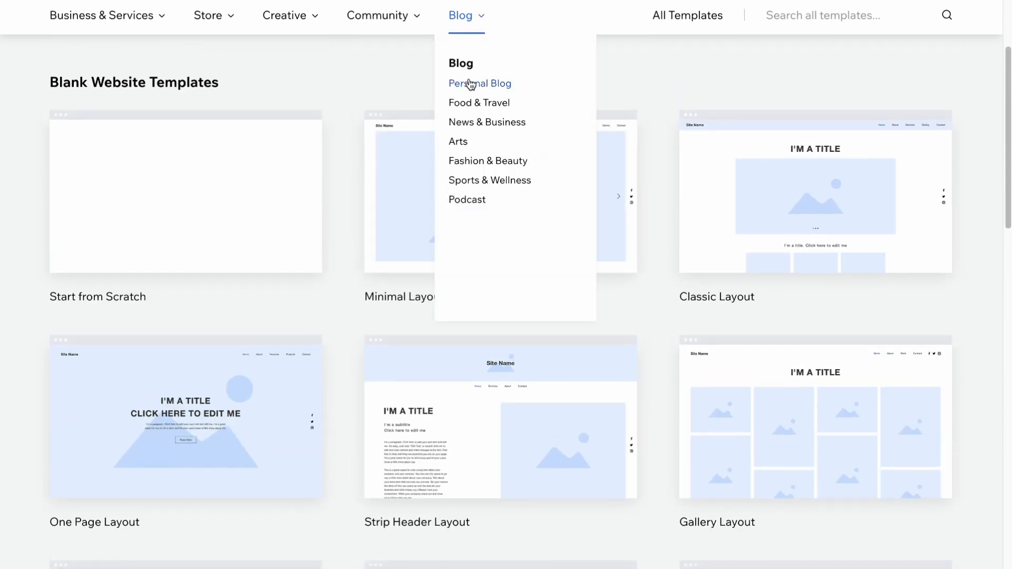
click(471, 83)
mouse_move(507, 316)
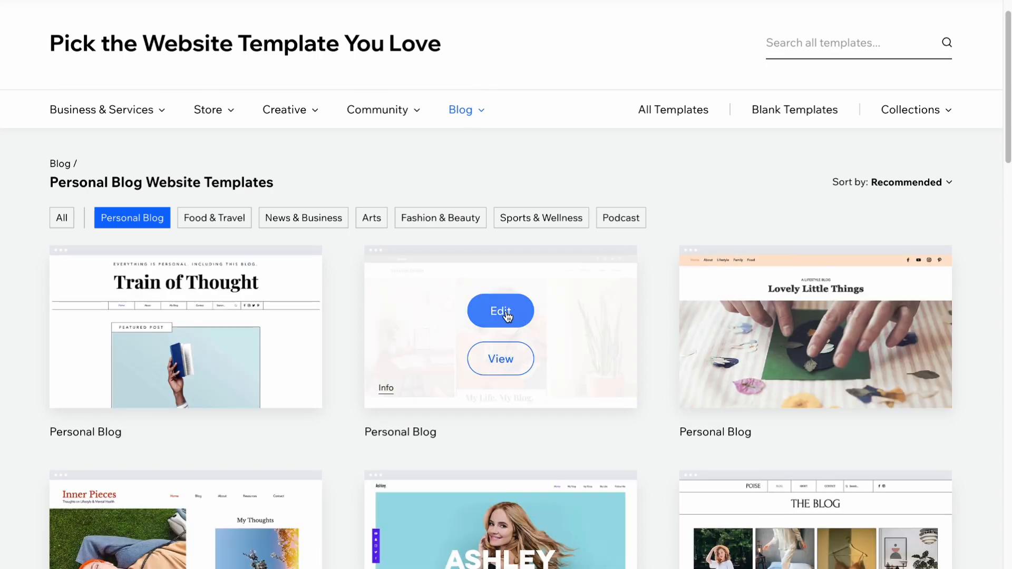
scroll(509, 317, down, 3)
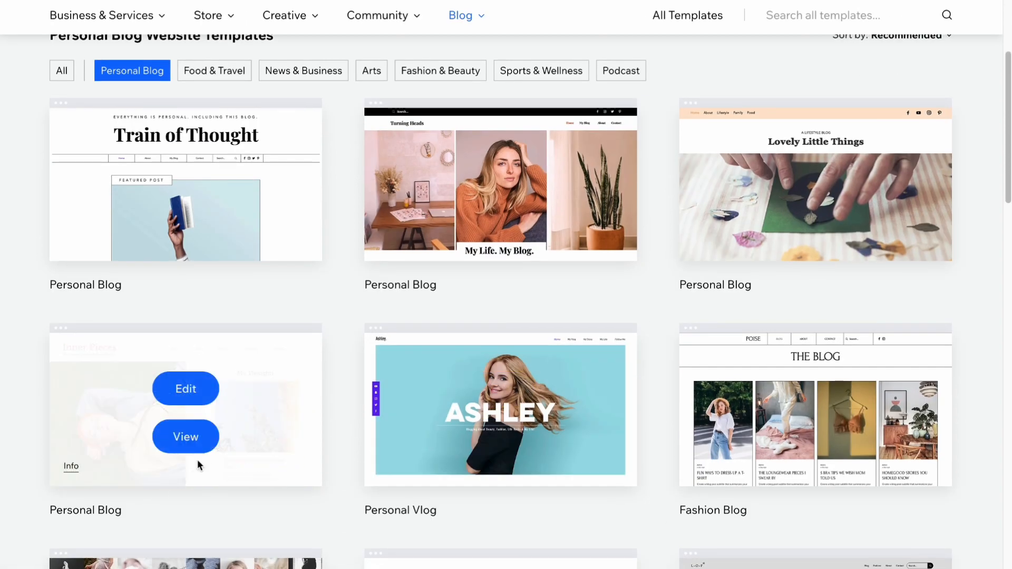
click(183, 440)
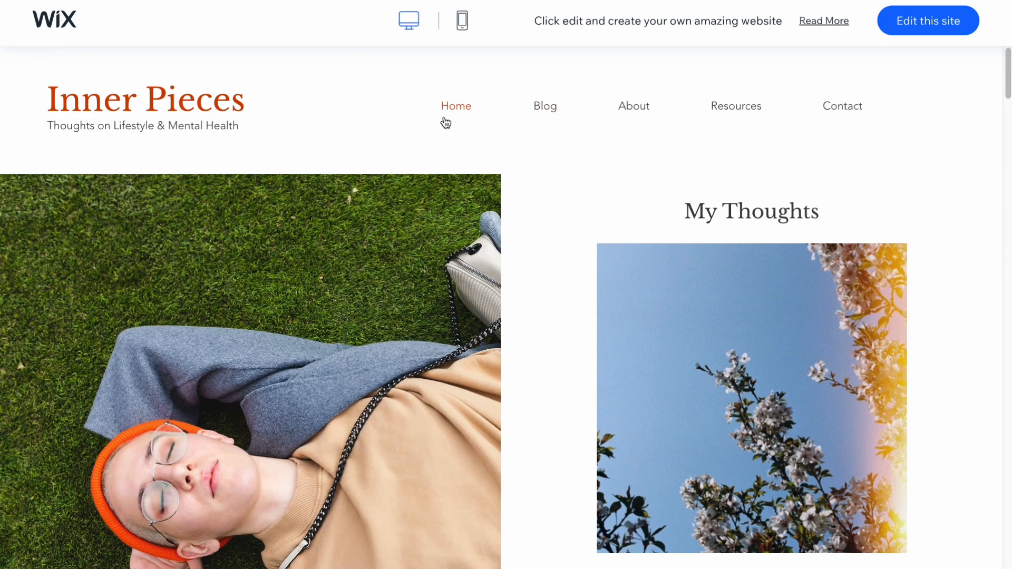
- Examine the Blog page and the full Home page in the Inner Pieces template preview
click(544, 115)
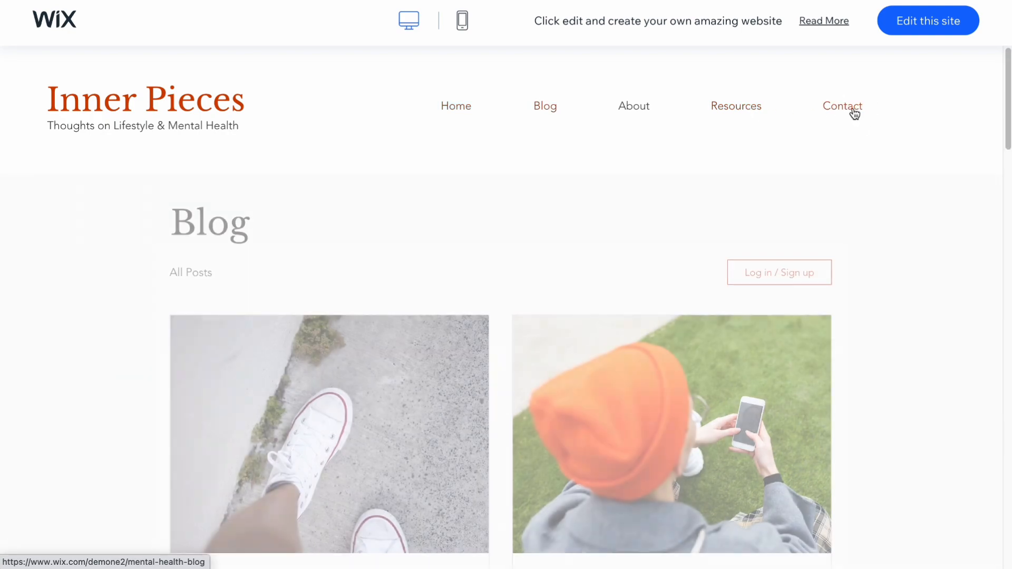
click(450, 108)
scroll(463, 132, down, 10)
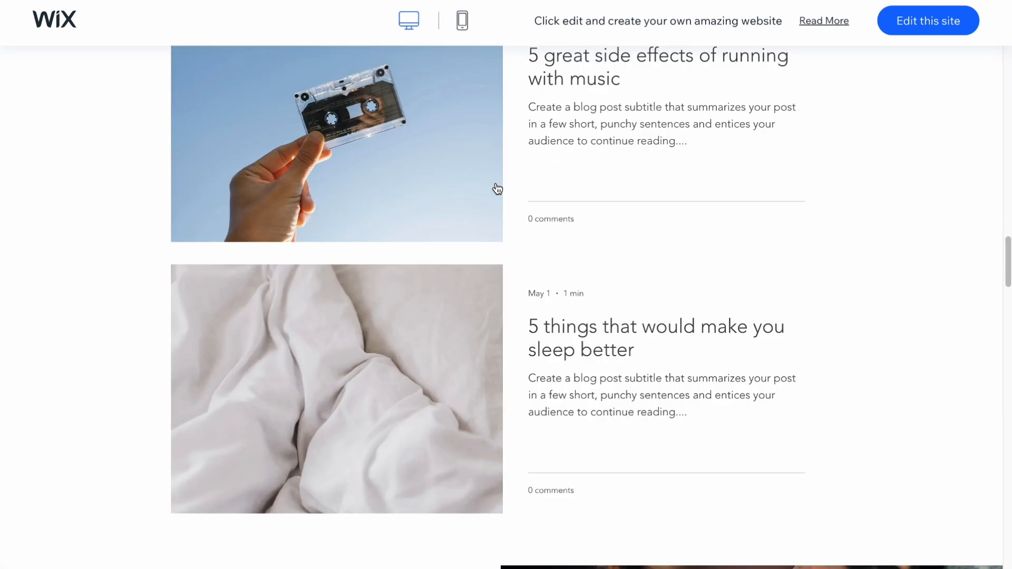
scroll(497, 188, down, 15)
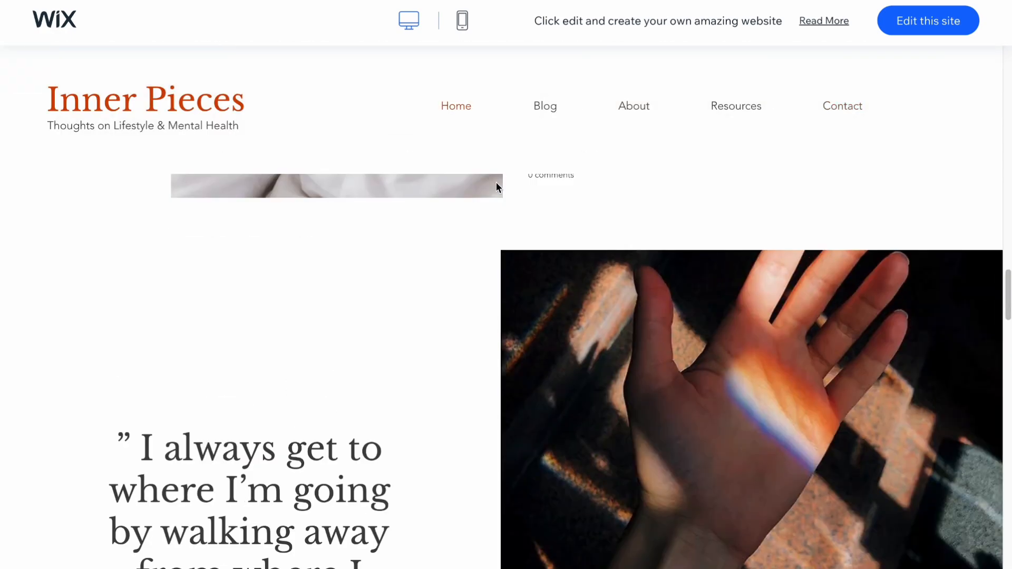
scroll(497, 188, up, 15)
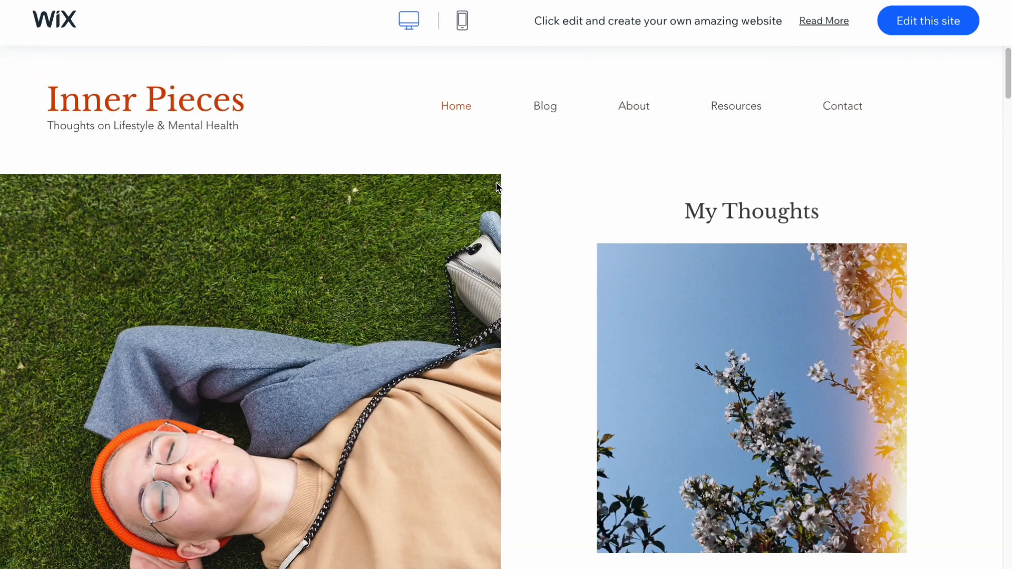
- Check the mobile version of the Inner Pieces template and return to the desktop preview
click(466, 24)
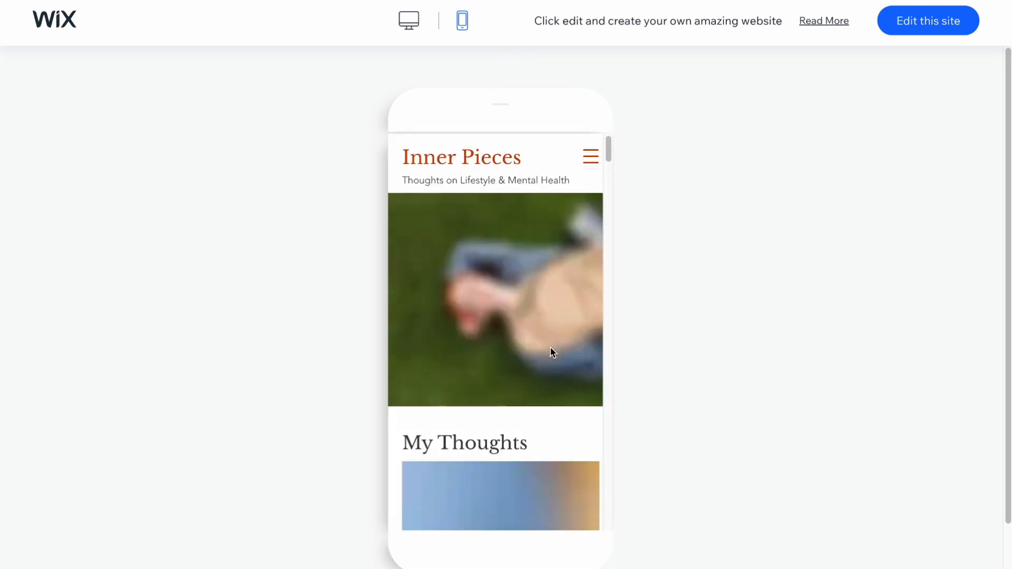
scroll(551, 352, down, 3)
click(409, 22)
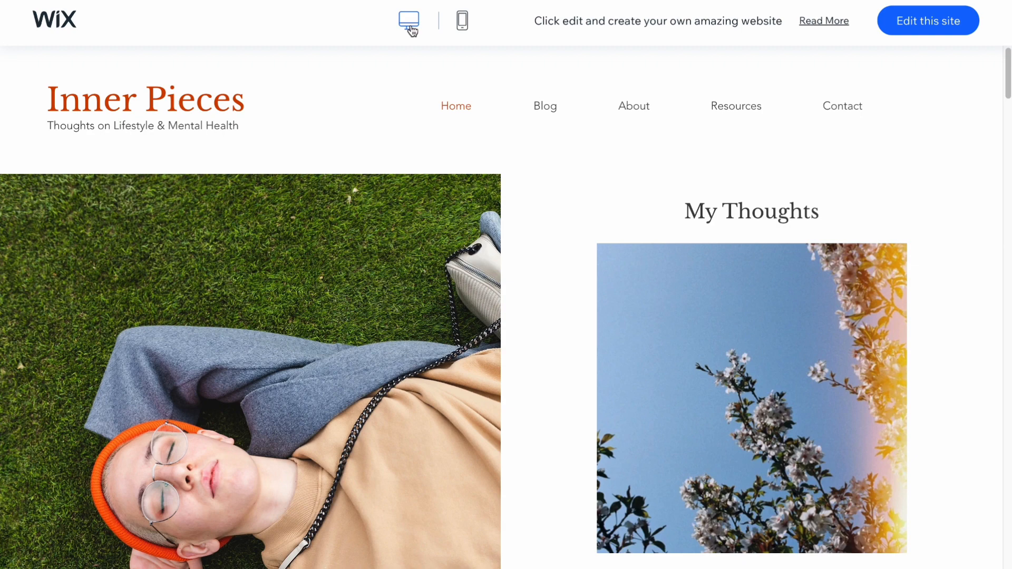
- Start editing the Inner Pieces template and dismiss the offer to let AI write the site content
click(936, 27)
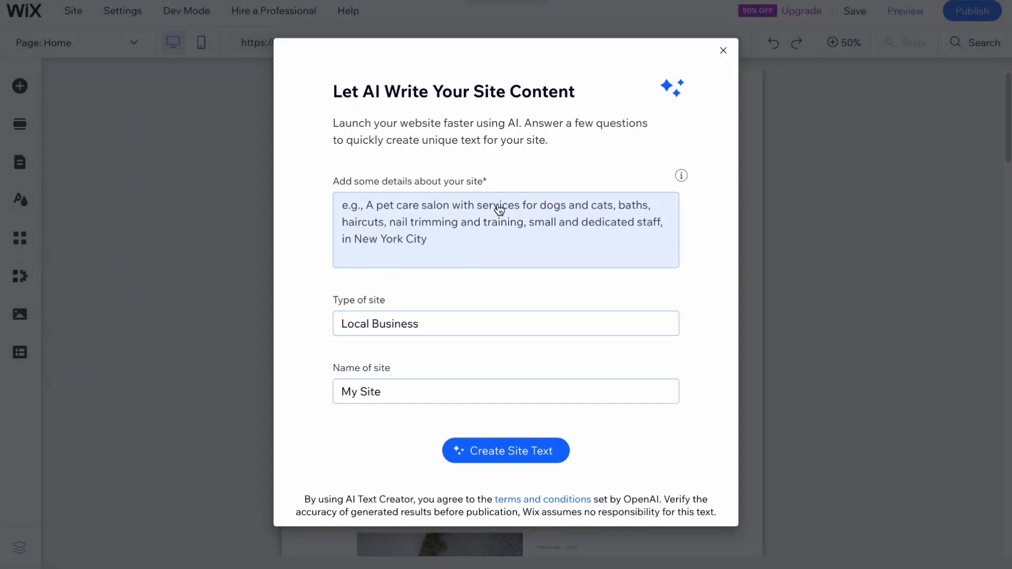
click(722, 50)
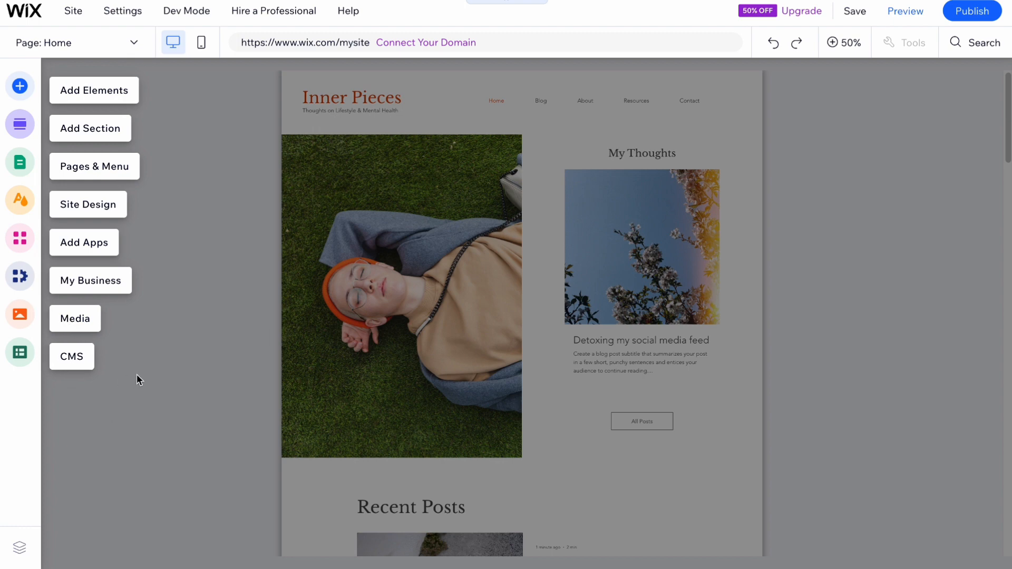
- Try the Energetic and Dynamic site themes and apply the Technical theme to the whole site
click(20, 202)
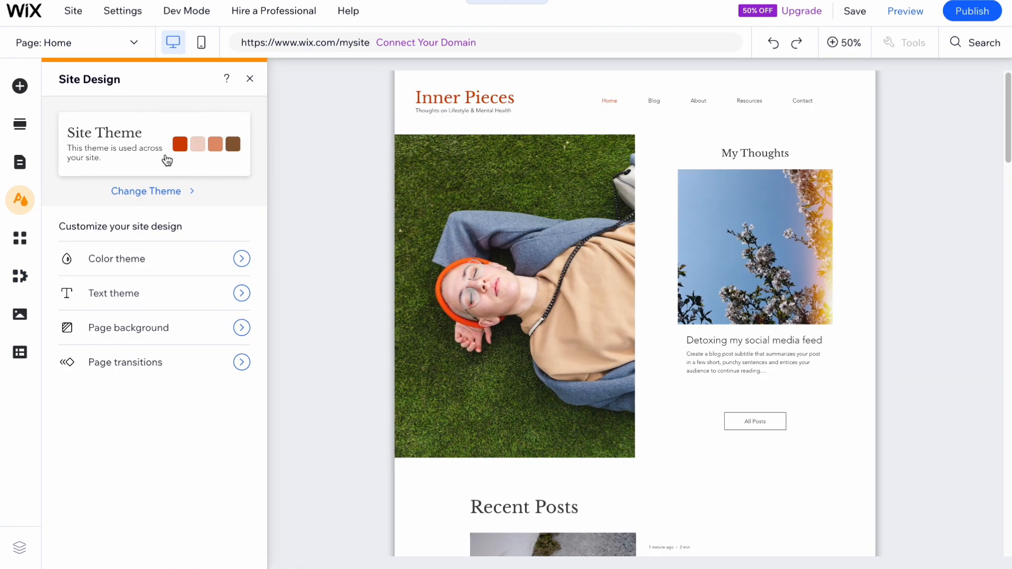
click(158, 139)
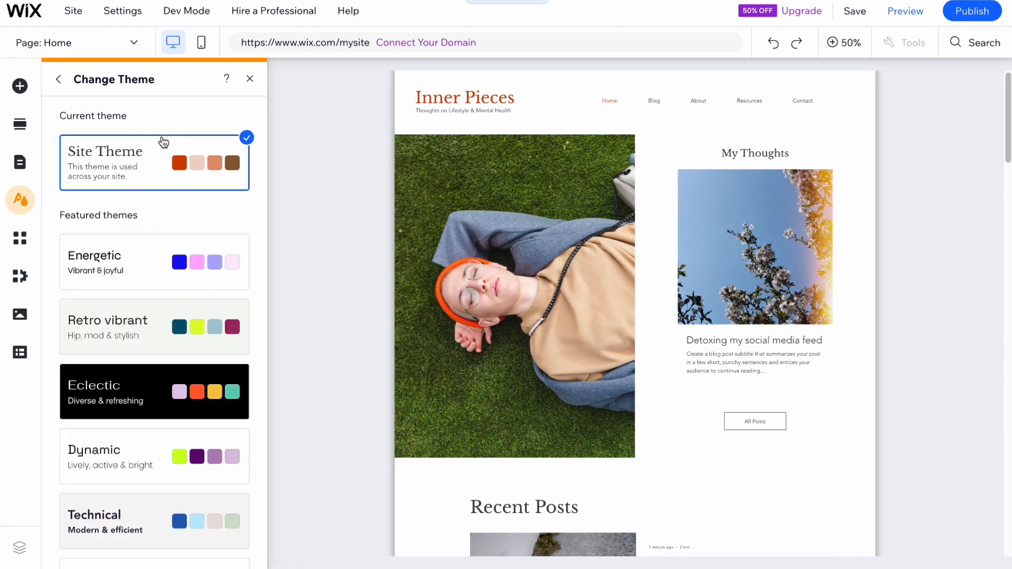
click(175, 328)
click(185, 269)
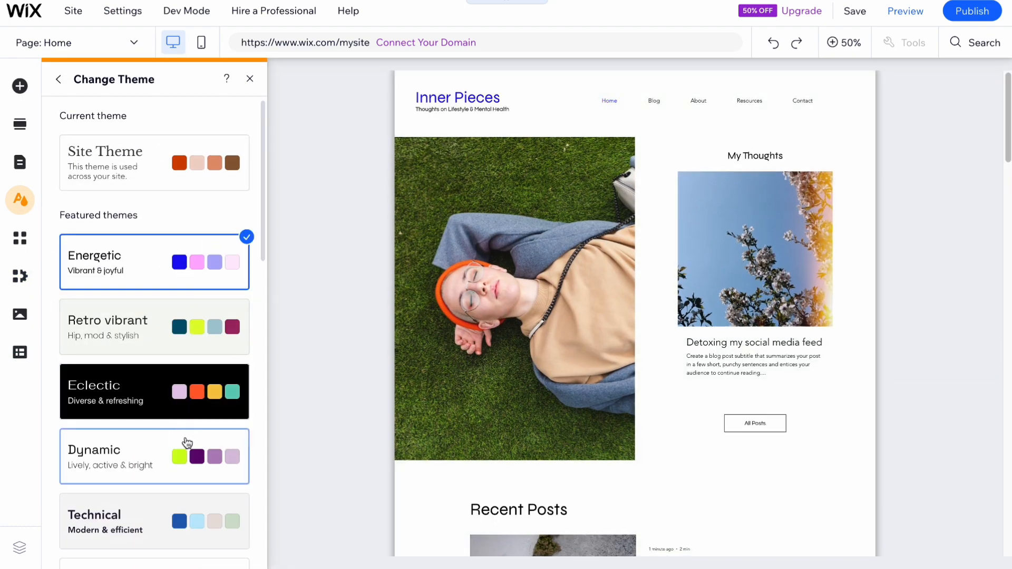
click(185, 447)
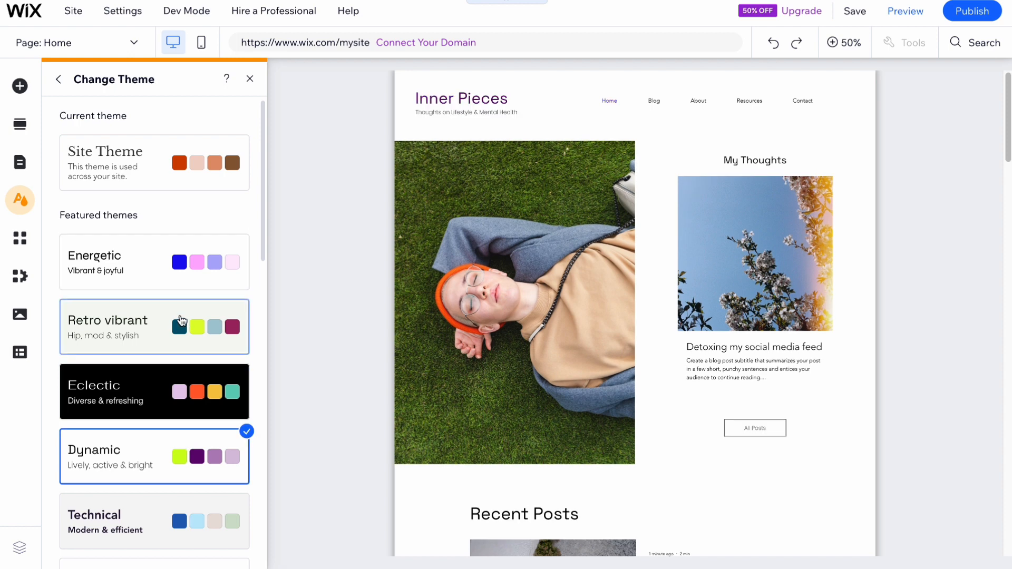
click(152, 511)
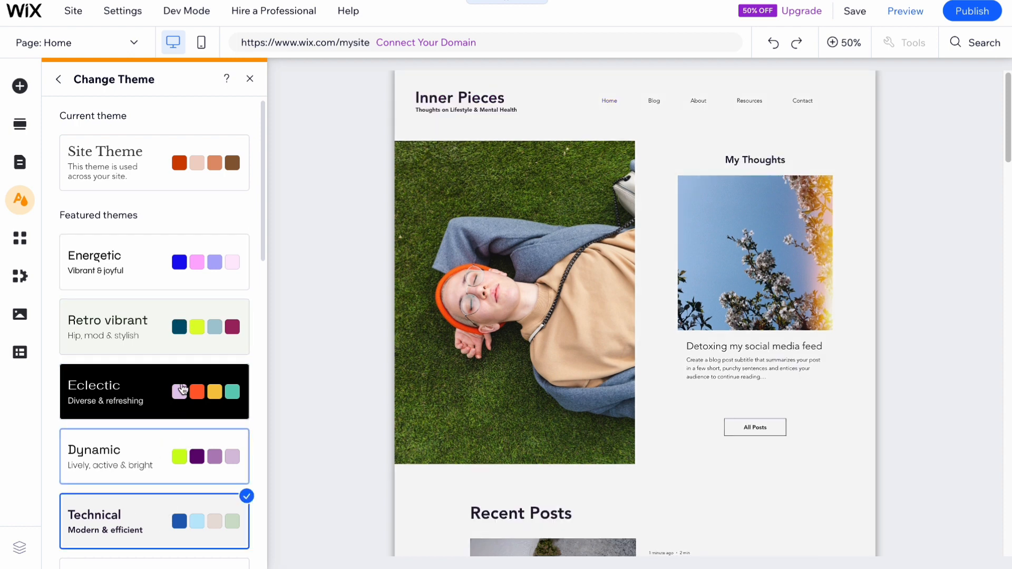
click(58, 79)
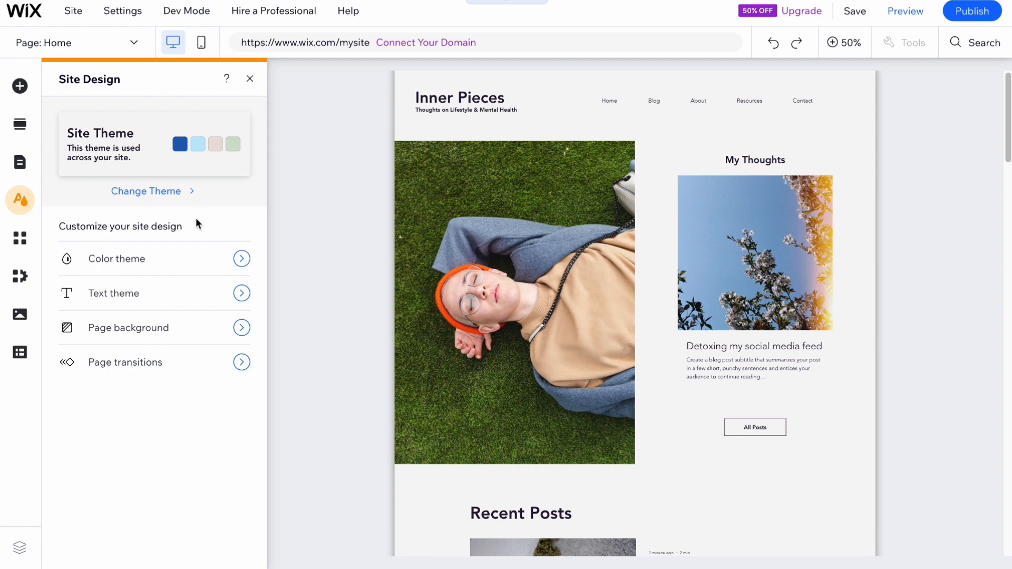
- Try the Space Grotesk and Fahkwang text themes, reapply Avenir, and close the site design settings
click(129, 295)
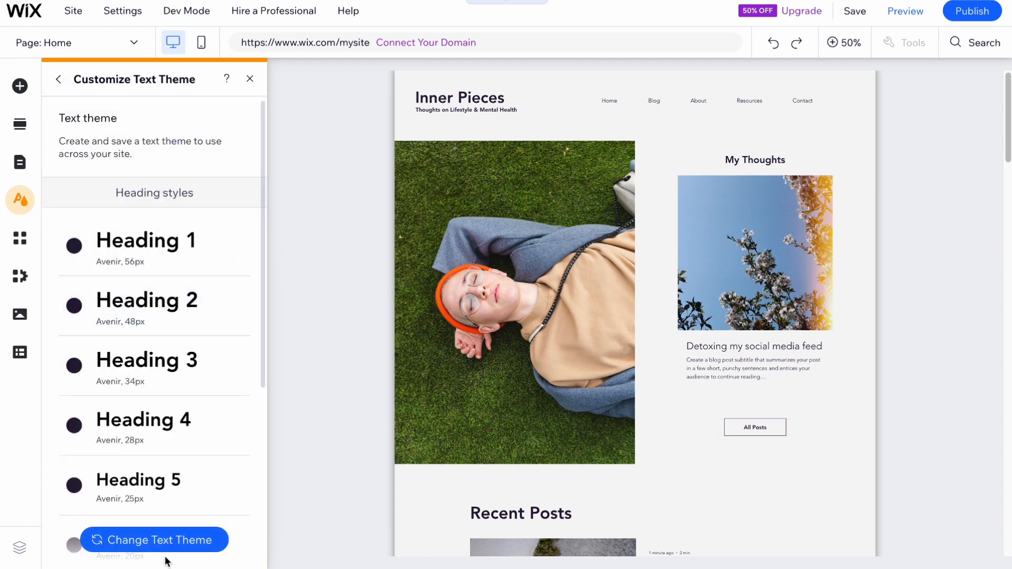
click(165, 543)
click(136, 377)
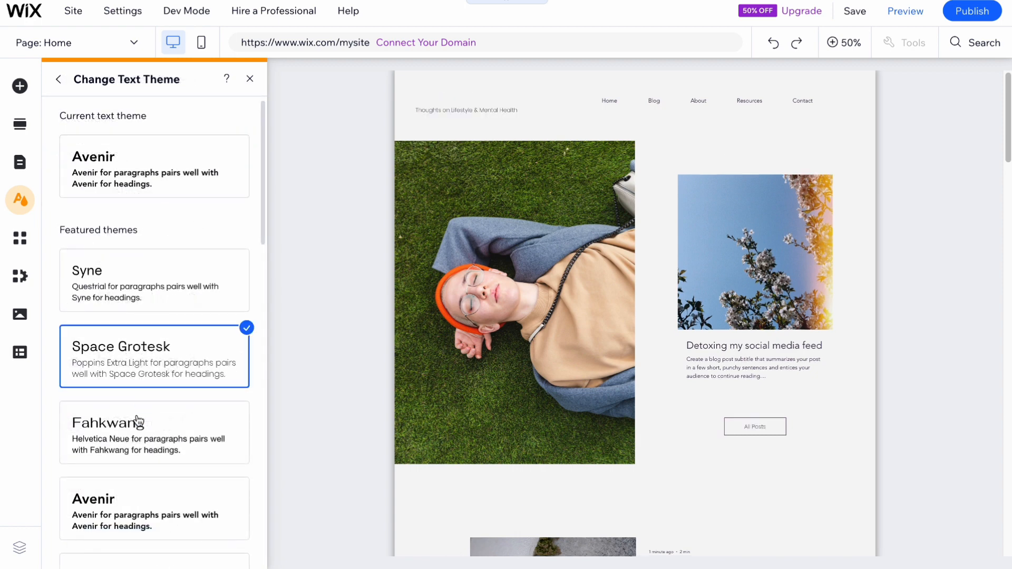
click(138, 420)
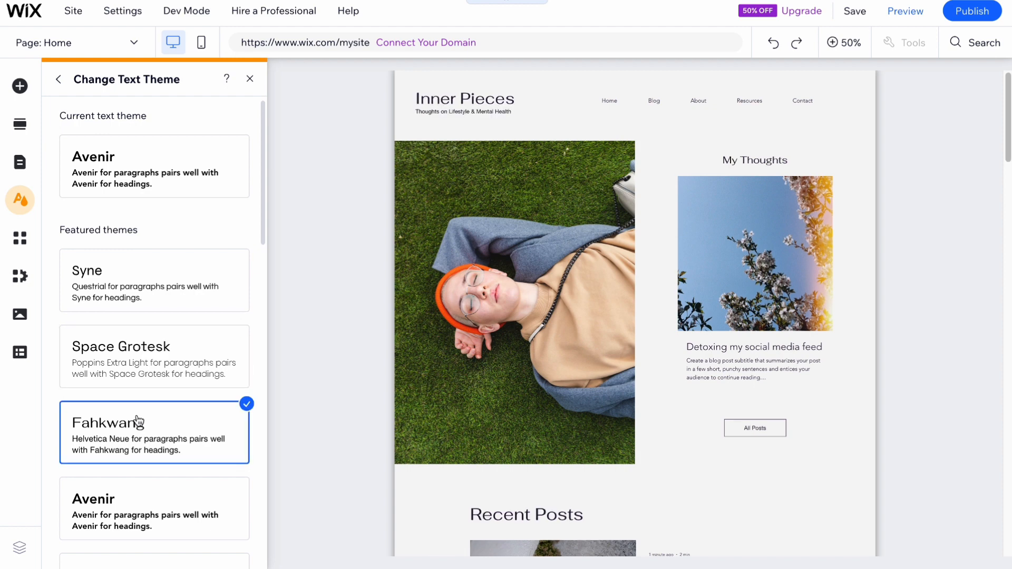
click(136, 505)
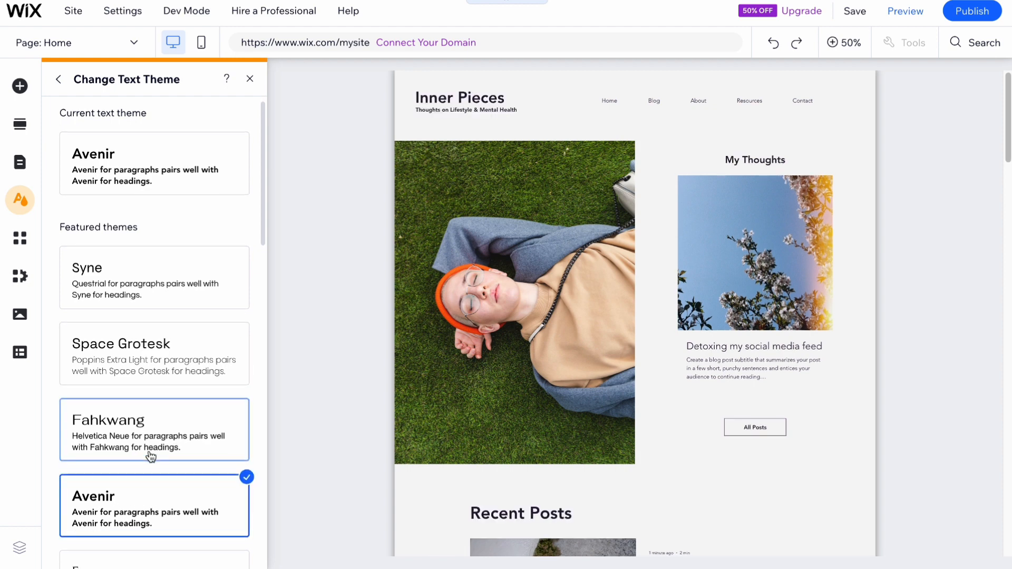
click(65, 82)
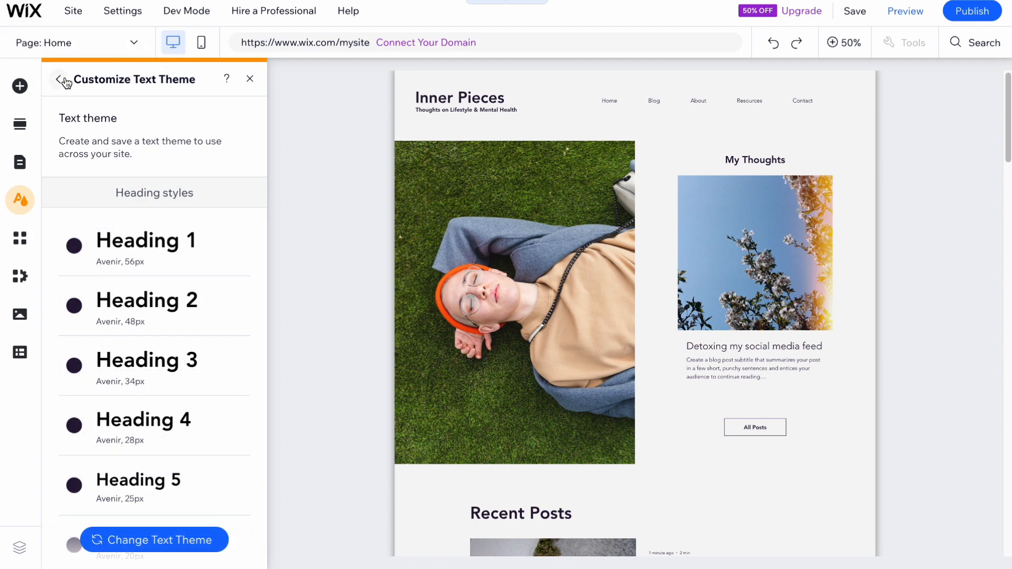
click(250, 79)
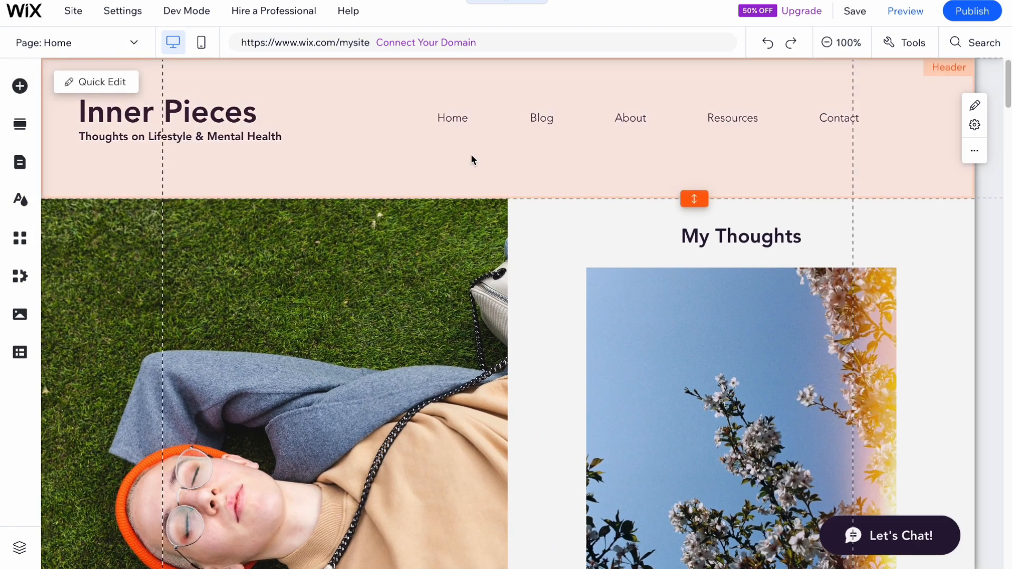
- Zoom the editor out to 50% and look through the home page sections
scroll(567, 253, down, 2)
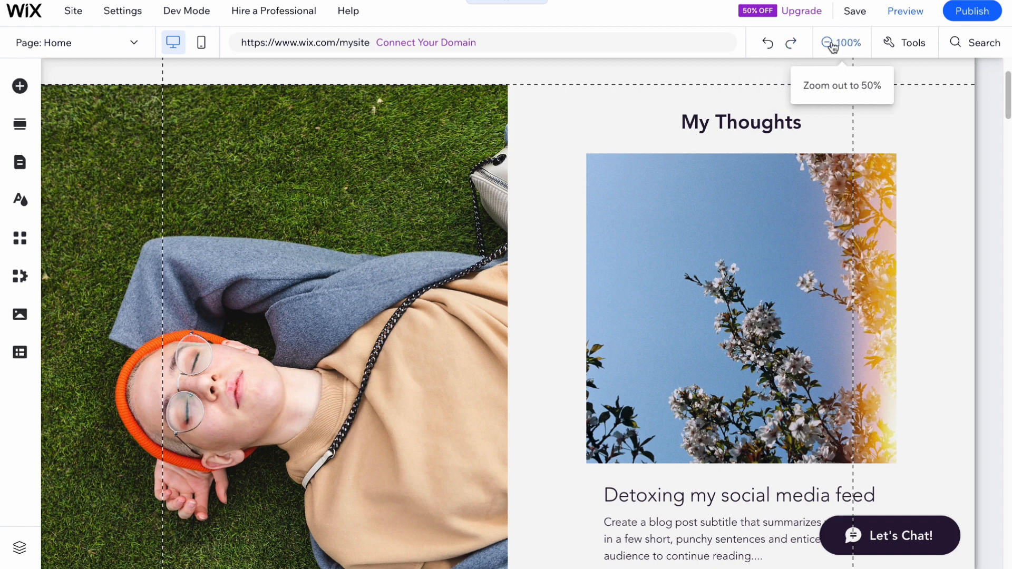
click(828, 42)
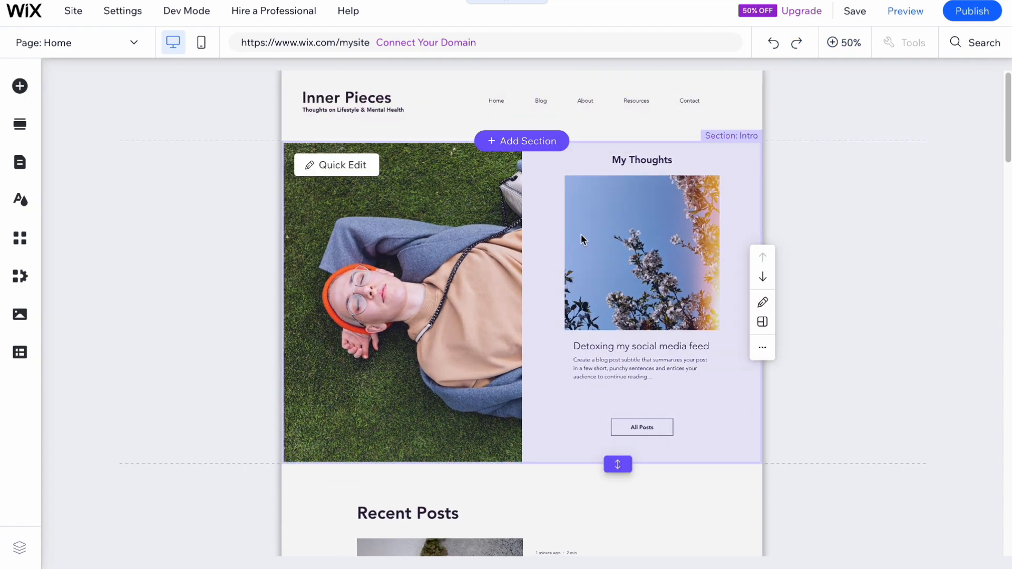
scroll(494, 313, down, 5)
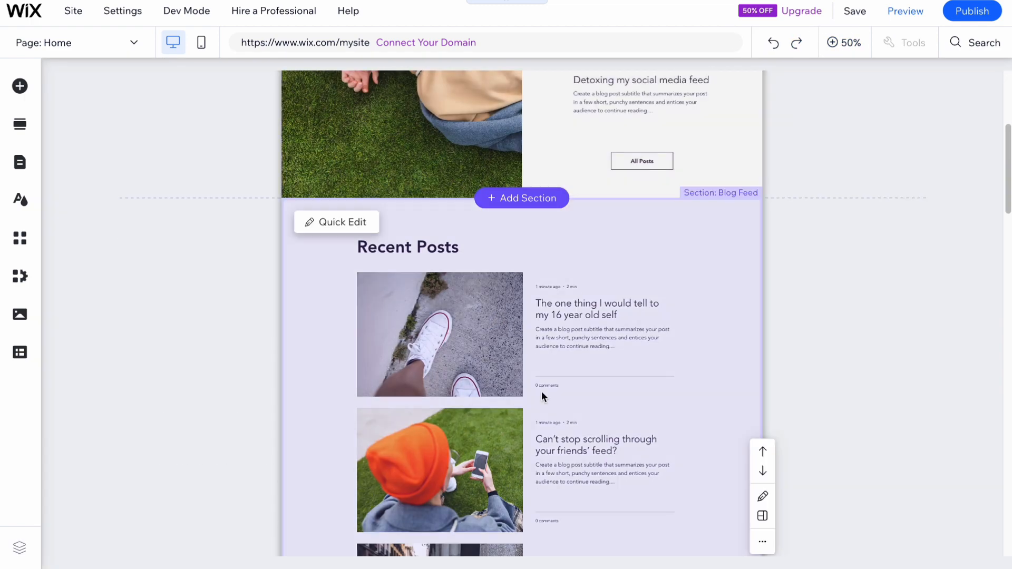
scroll(542, 391, down, 15)
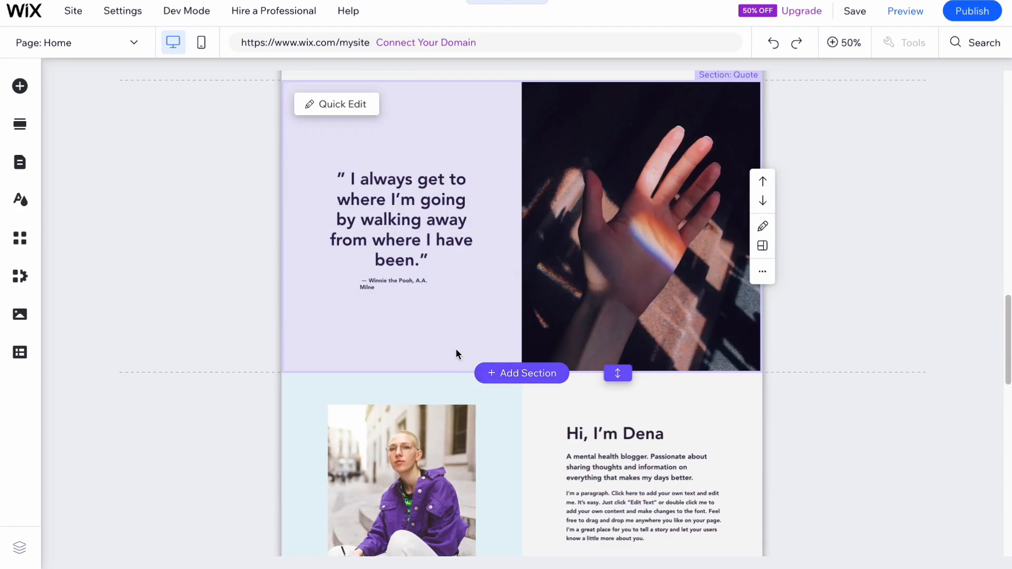
scroll(541, 267, up, 20)
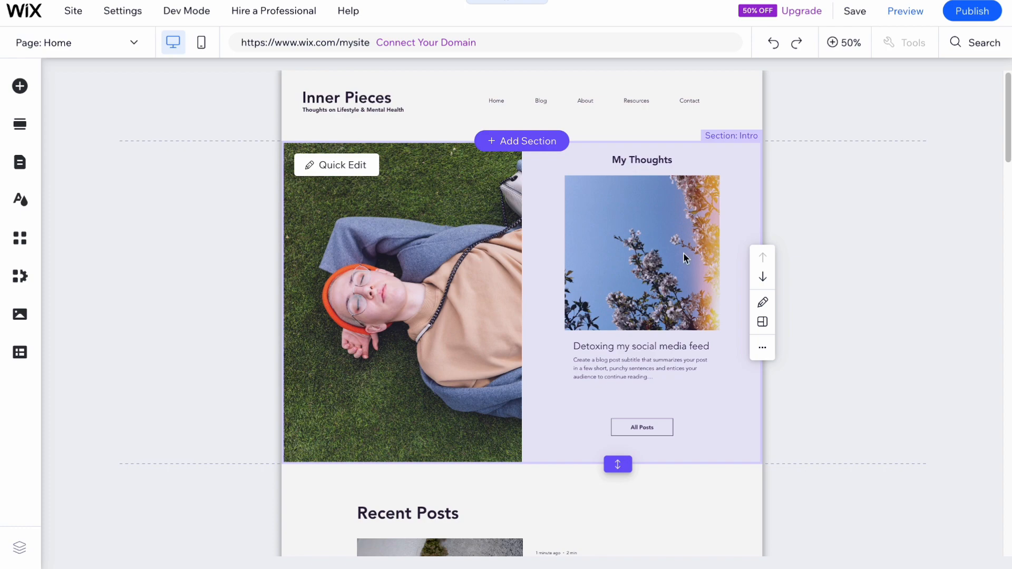
- Move the Intro section down one place and back up, and show its additional section options
click(763, 276)
click(762, 227)
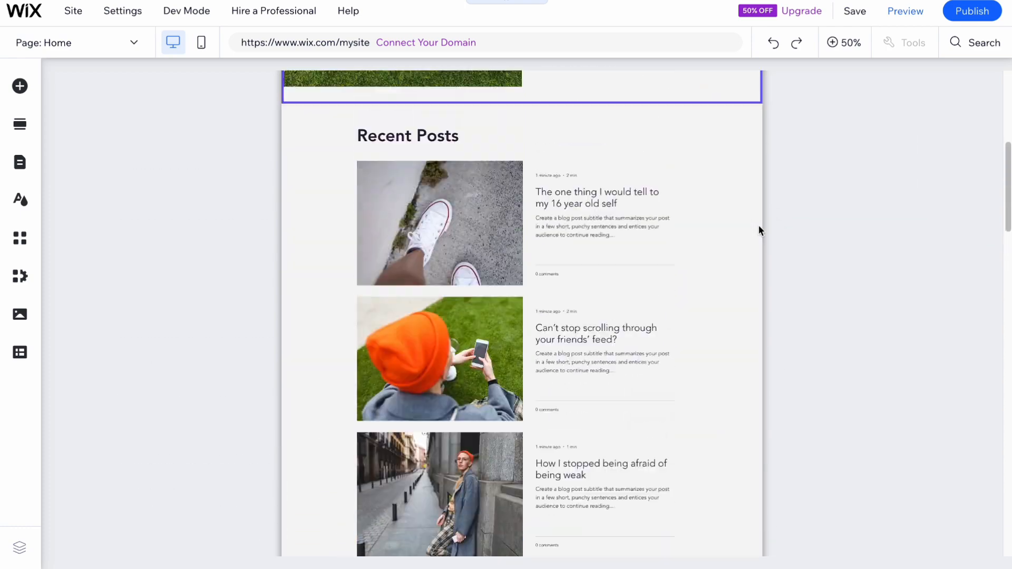
click(762, 325)
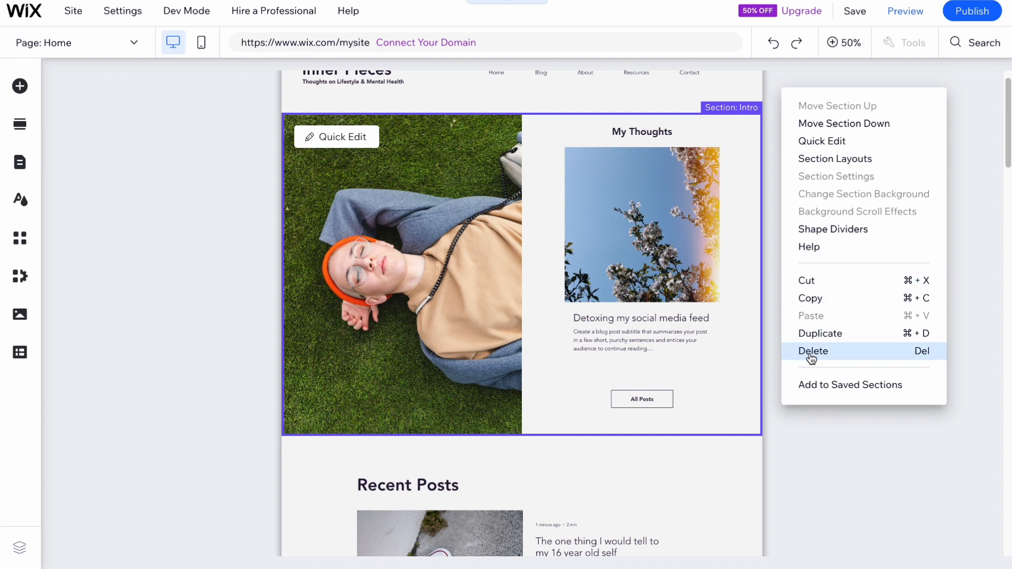
- Delete the About section located above the Always Makes Me Smile gallery on the home page
scroll(510, 406, down, 8)
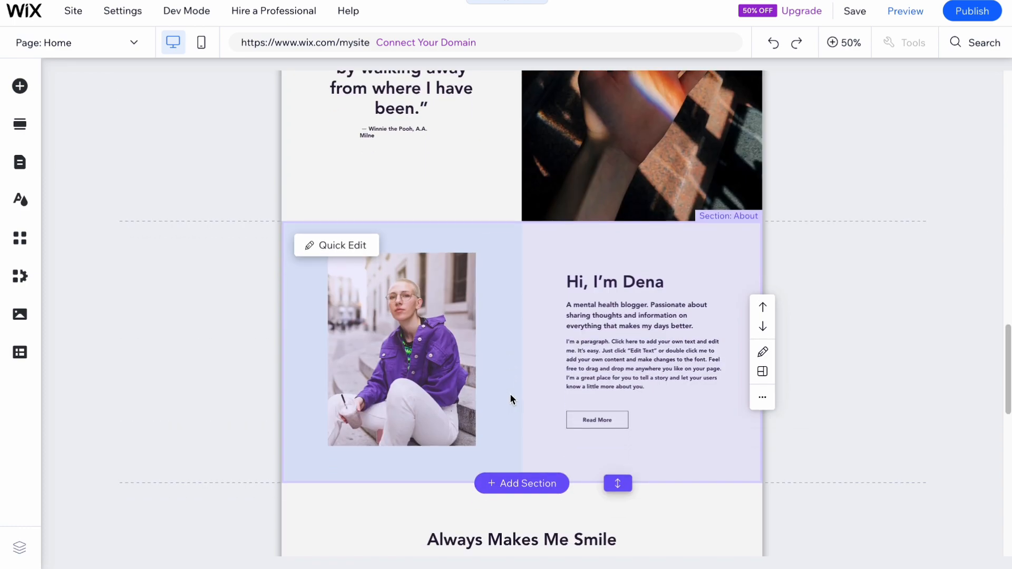
scroll(510, 393, down, 6)
scroll(530, 390, up, 5)
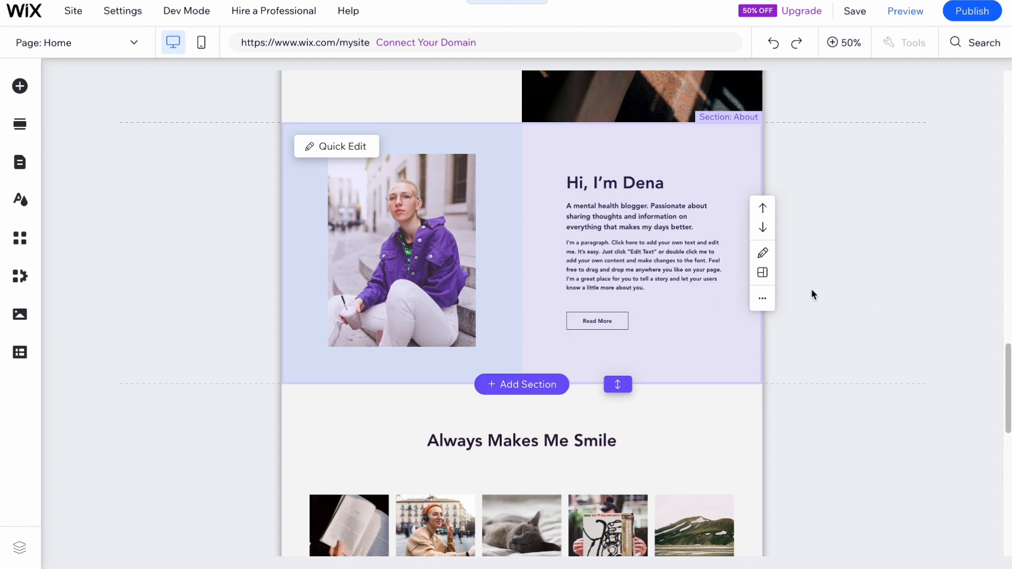
click(762, 299)
click(813, 350)
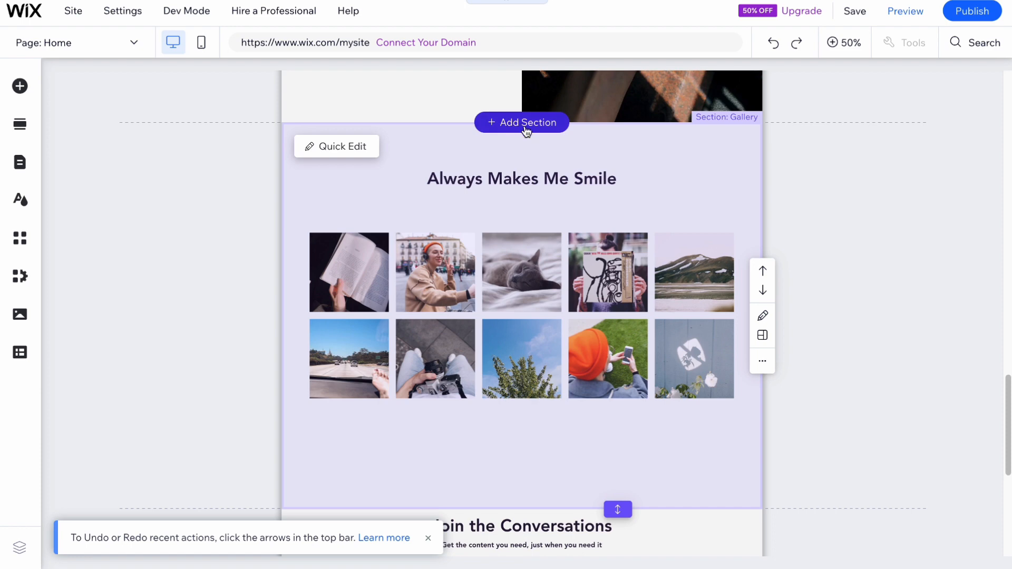
- Add a ready-made About section with a portrait photo above the Always Makes Me Smile gallery
click(517, 123)
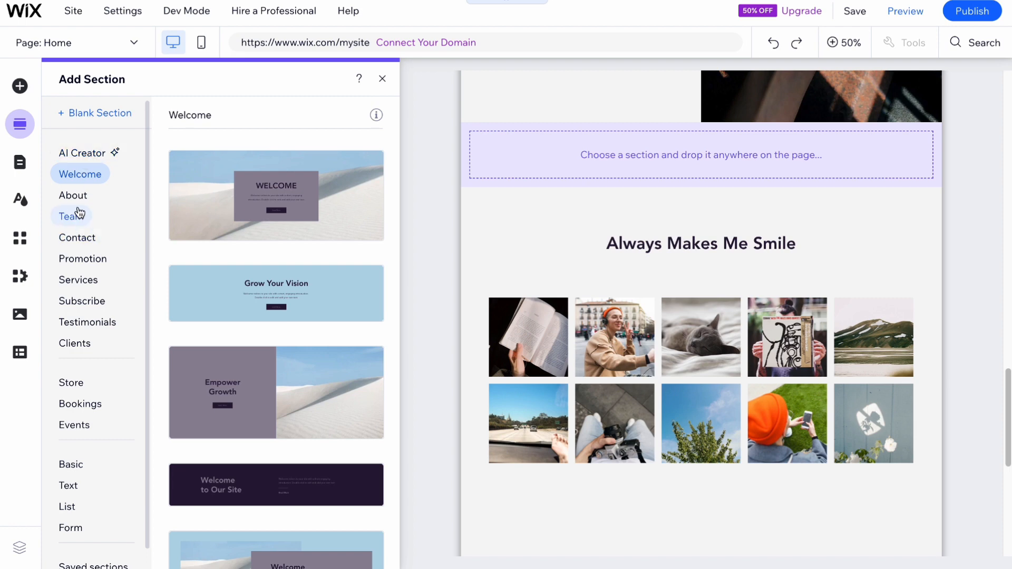
click(76, 203)
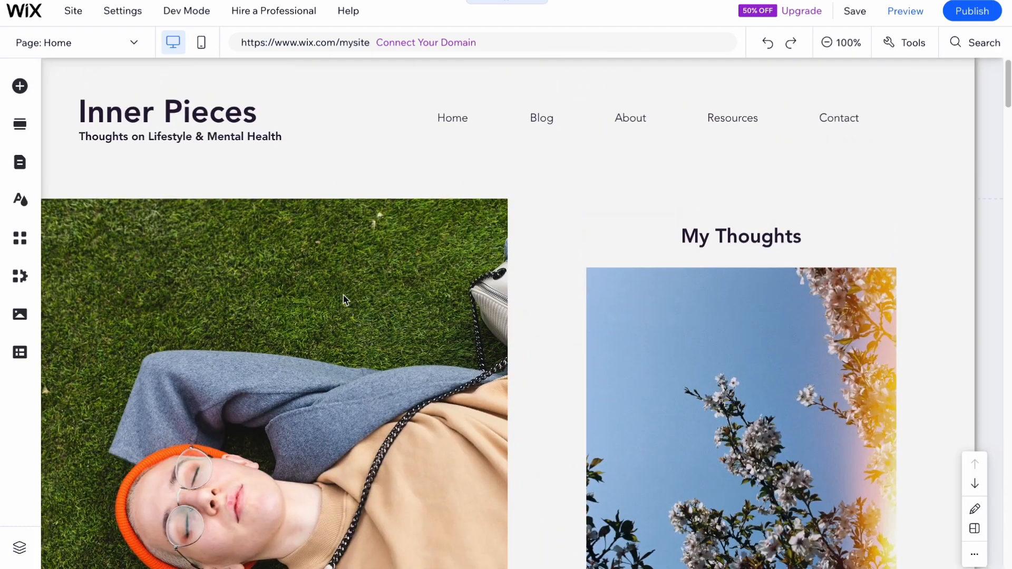
scroll(572, 271, down, 10)
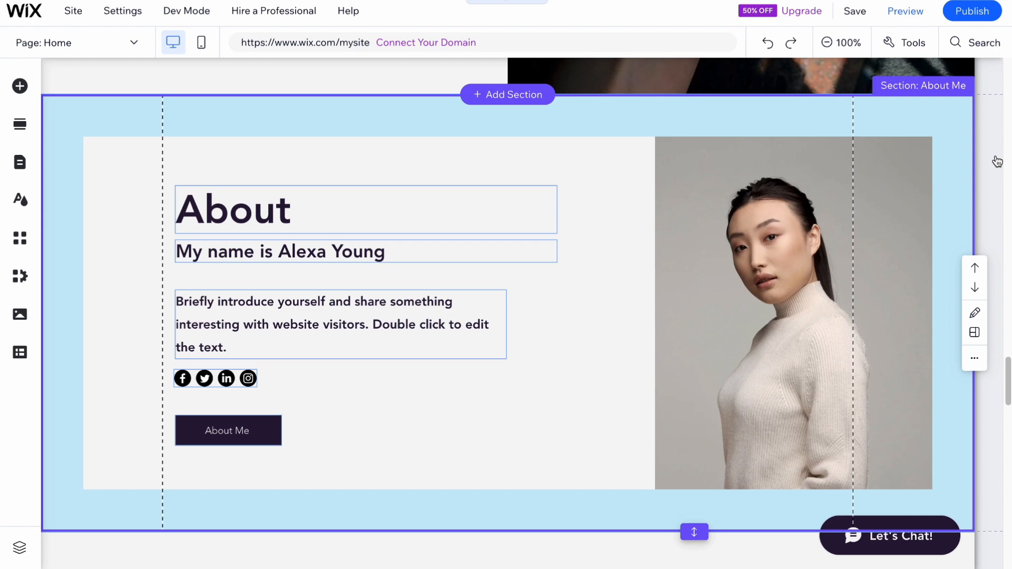
- Move the About heading slightly up in its column and look through its text settings
drag(253, 210, 248, 201)
double_click(248, 202)
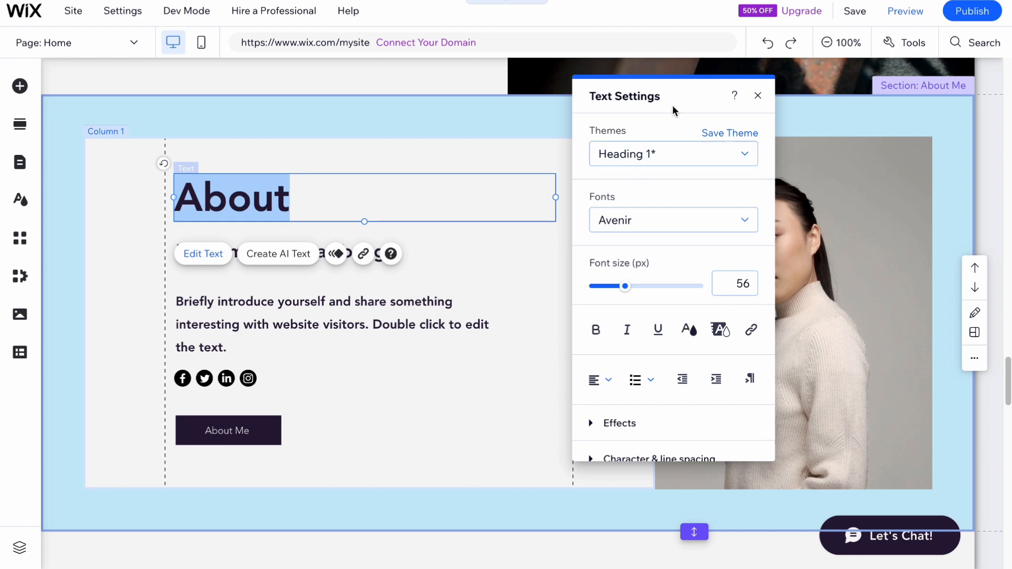
drag(670, 106, 710, 102)
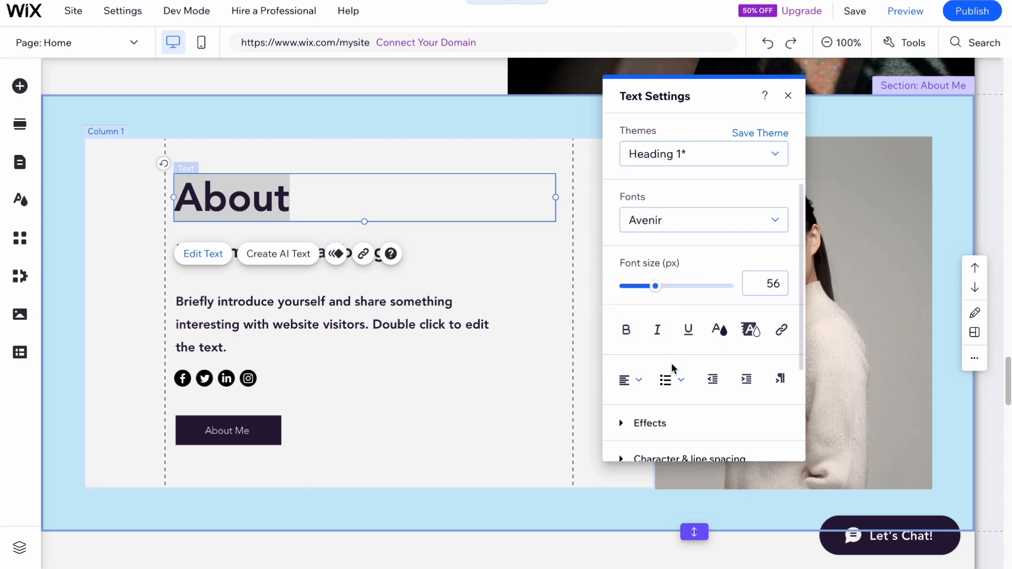
scroll(662, 402, down, 1)
click(787, 96)
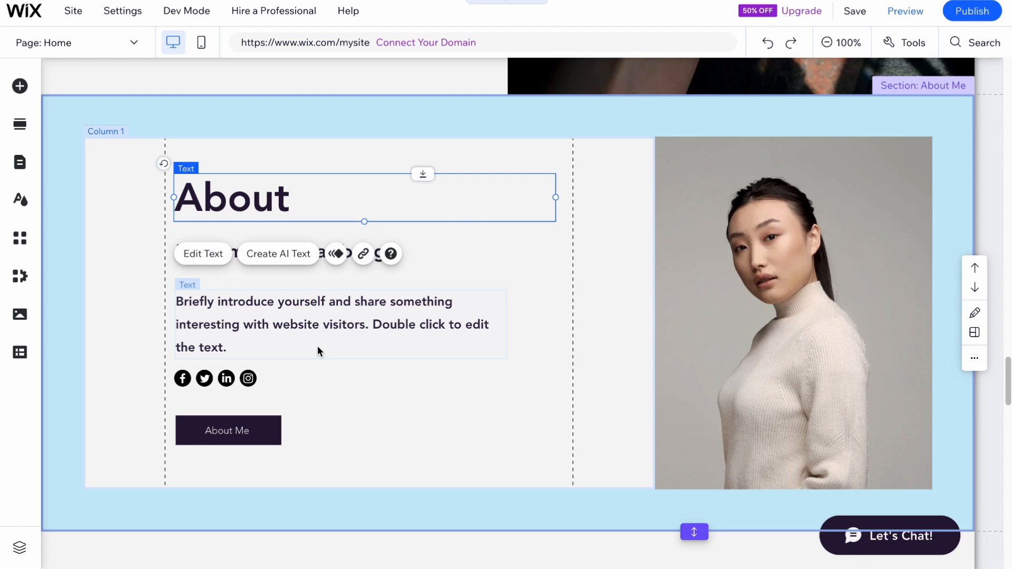
- Check the options of the About Me button and introduction paragraph, and delete the About heading
click(232, 429)
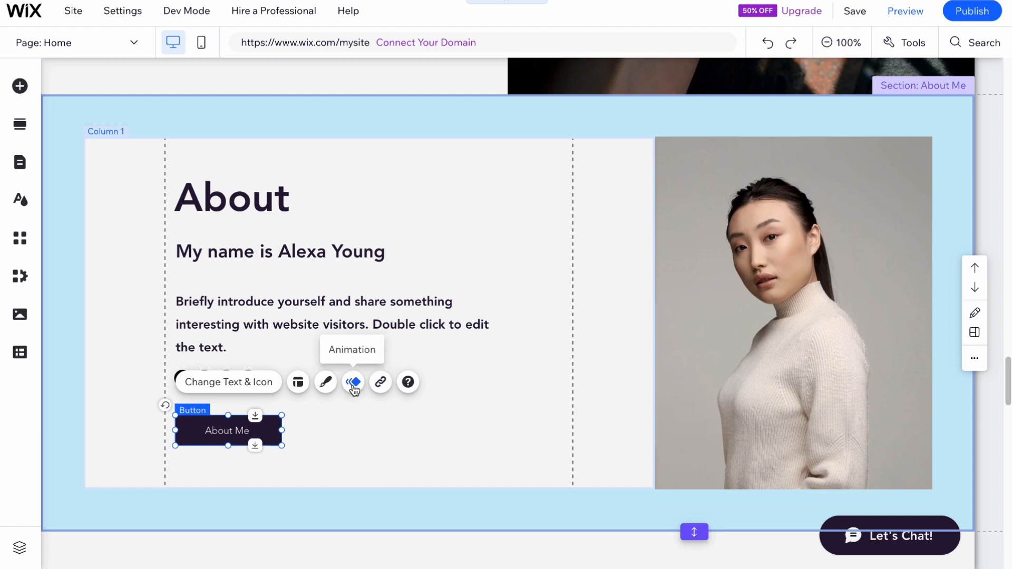
click(500, 319)
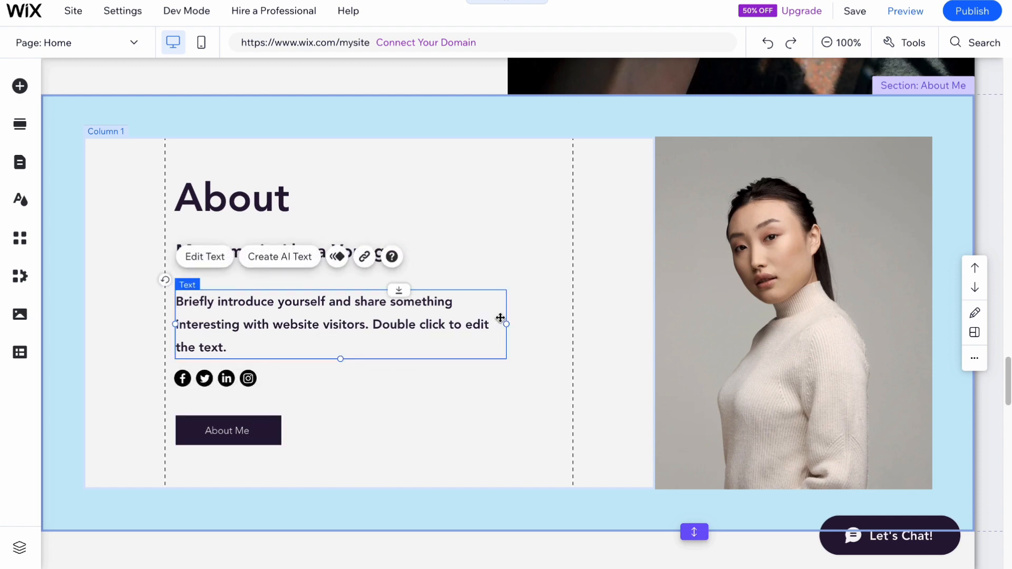
click(499, 124)
click(271, 198)
key(Delete)
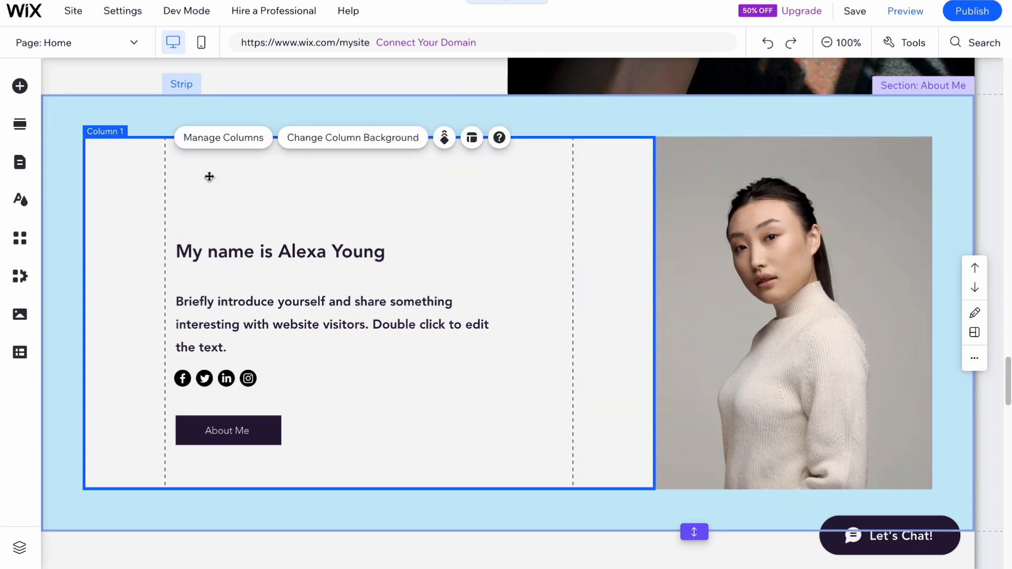
- Browse the categories of elements to add, and place a Heading 1 text above the name heading in the About Me section
click(20, 86)
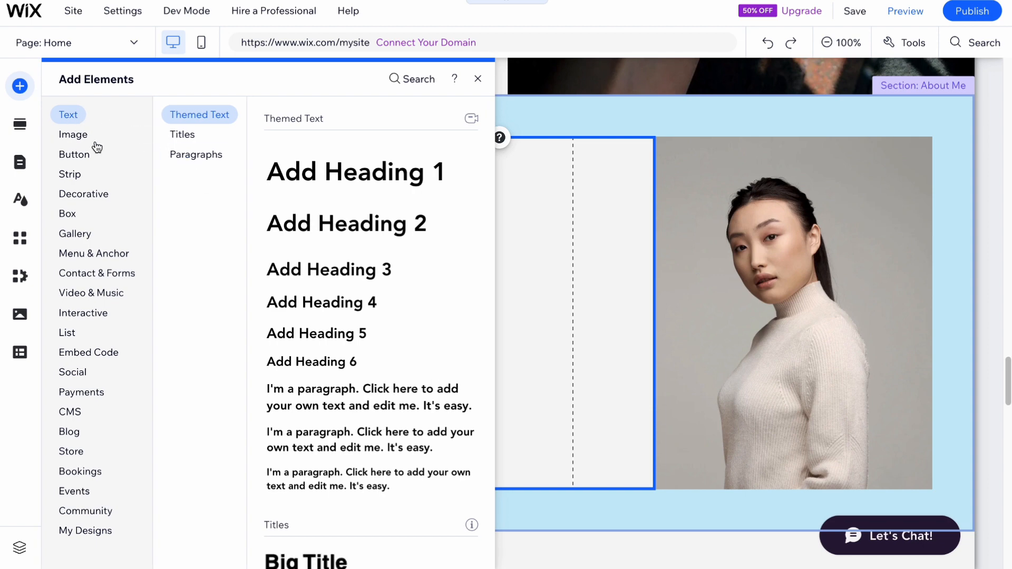
click(74, 156)
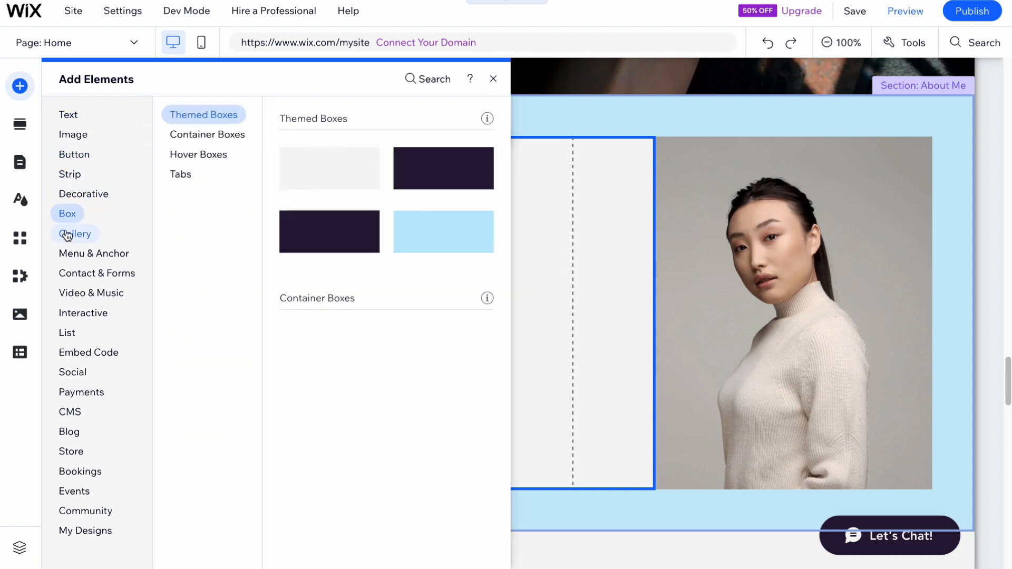
mouse_move(93, 257)
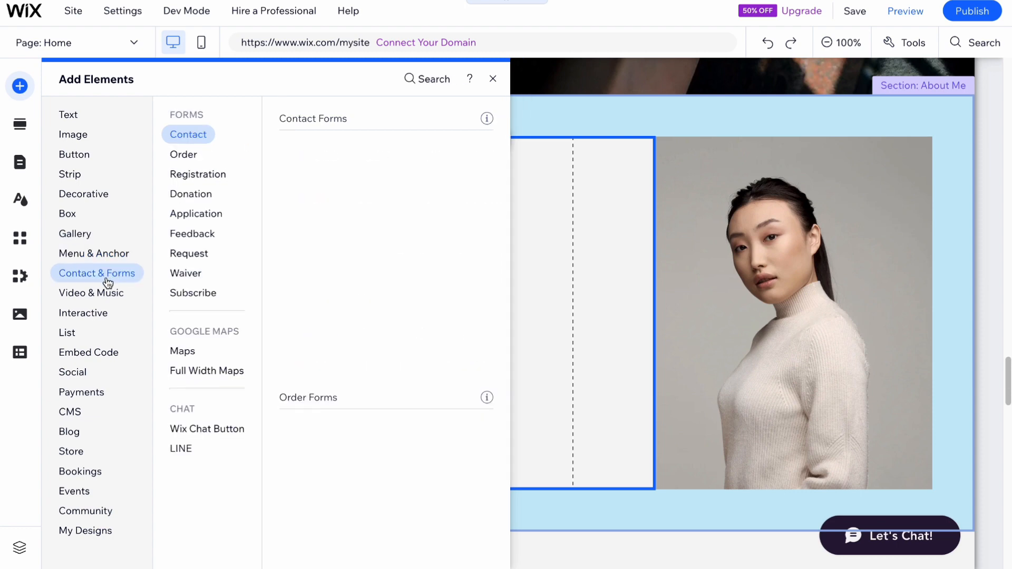
mouse_move(99, 305)
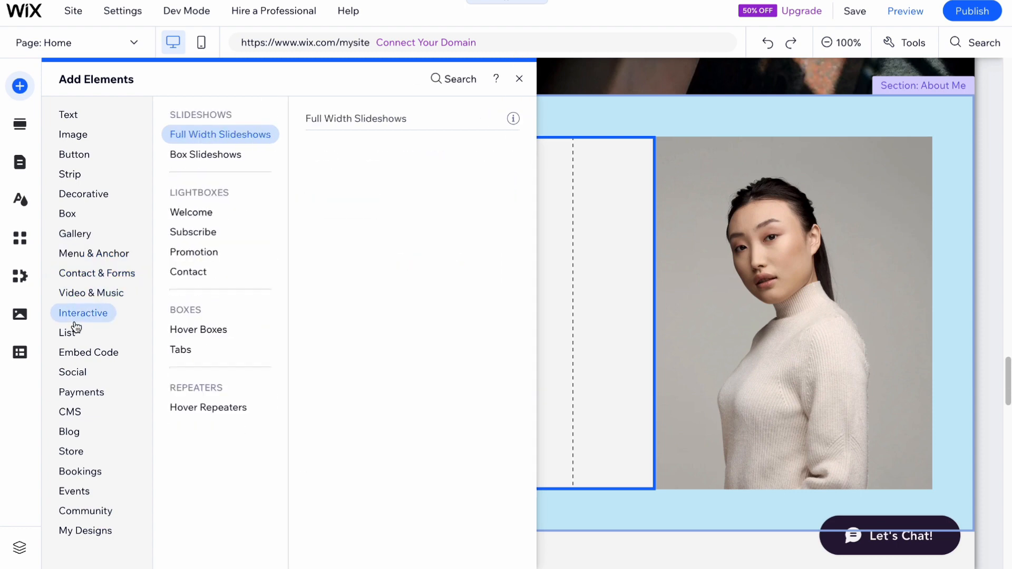
mouse_move(74, 332)
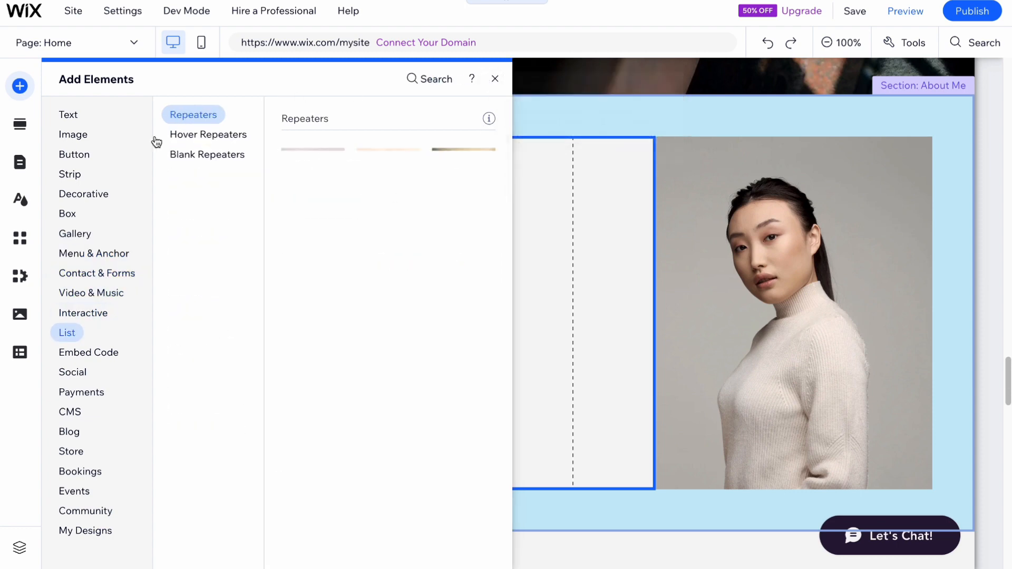
mouse_move(75, 121)
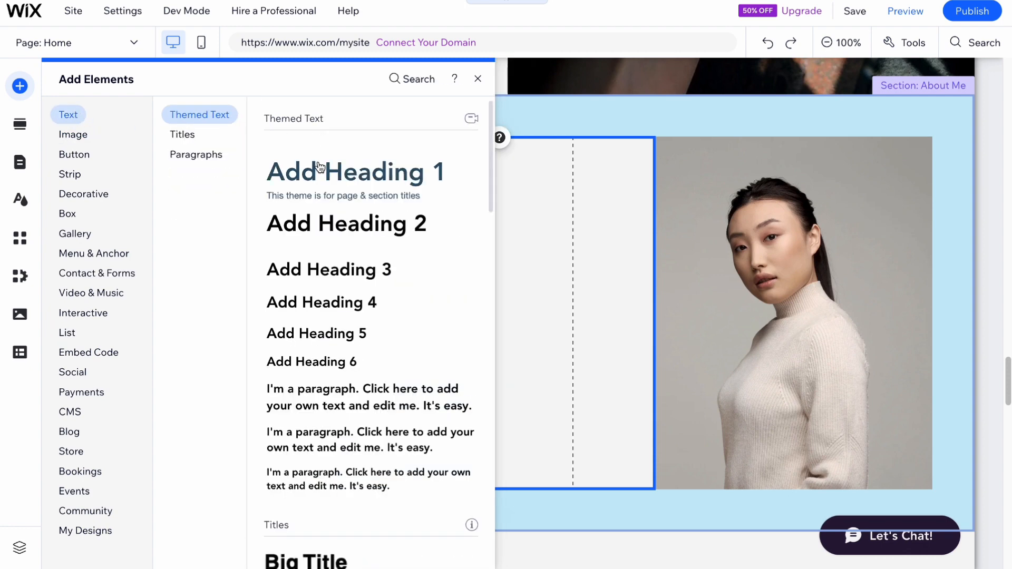
click(316, 169)
drag(395, 328, 273, 190)
click(275, 194)
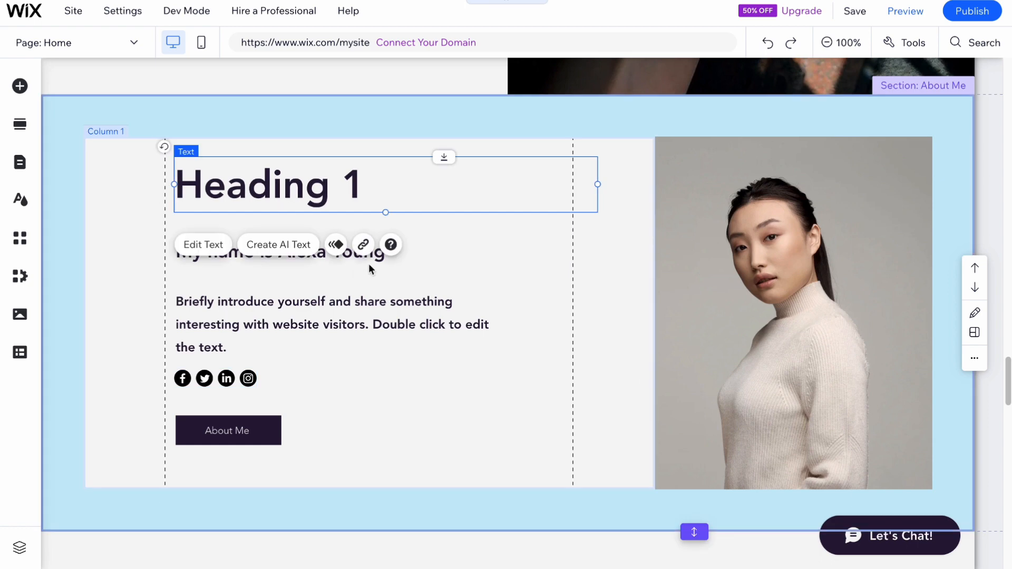
- Delete the Blog page from the site menu and look at the ready-made About page templates without adding one
click(20, 163)
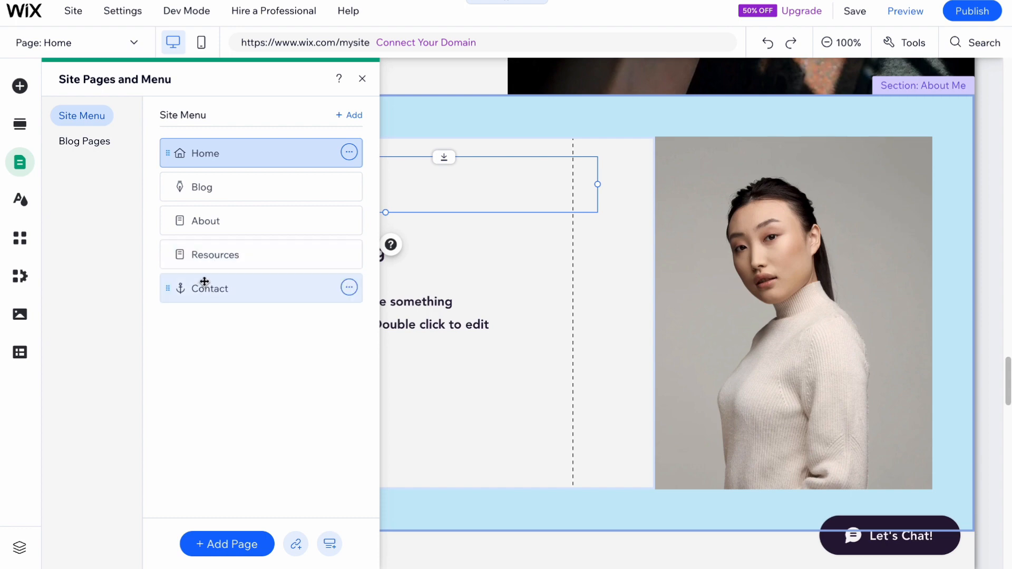
click(349, 185)
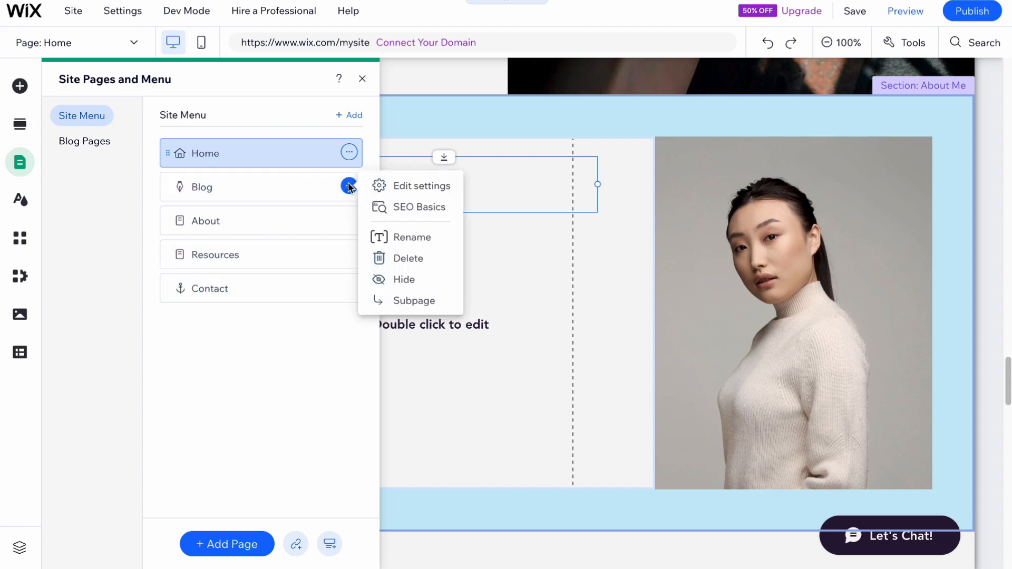
click(405, 260)
click(667, 336)
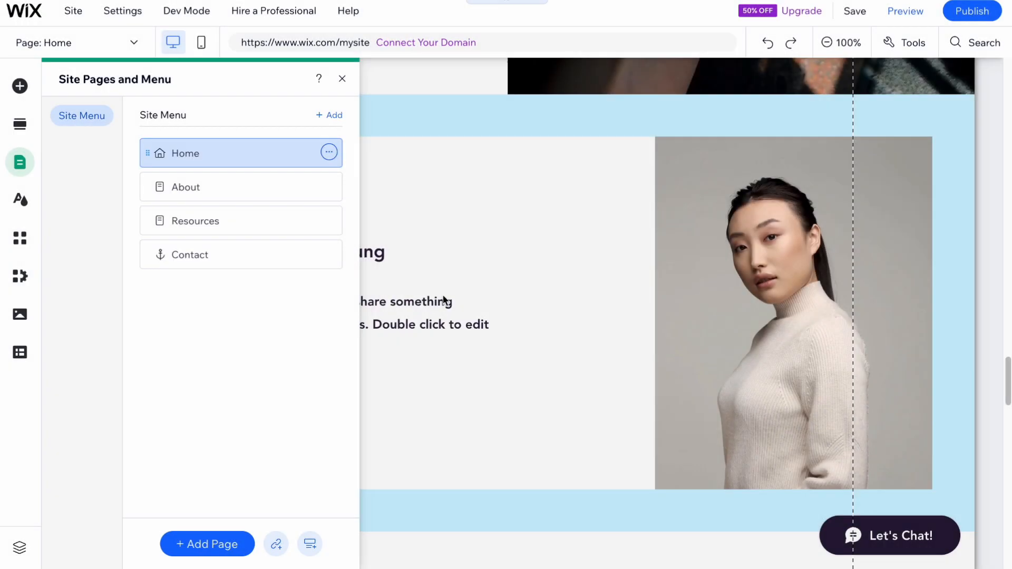
click(218, 545)
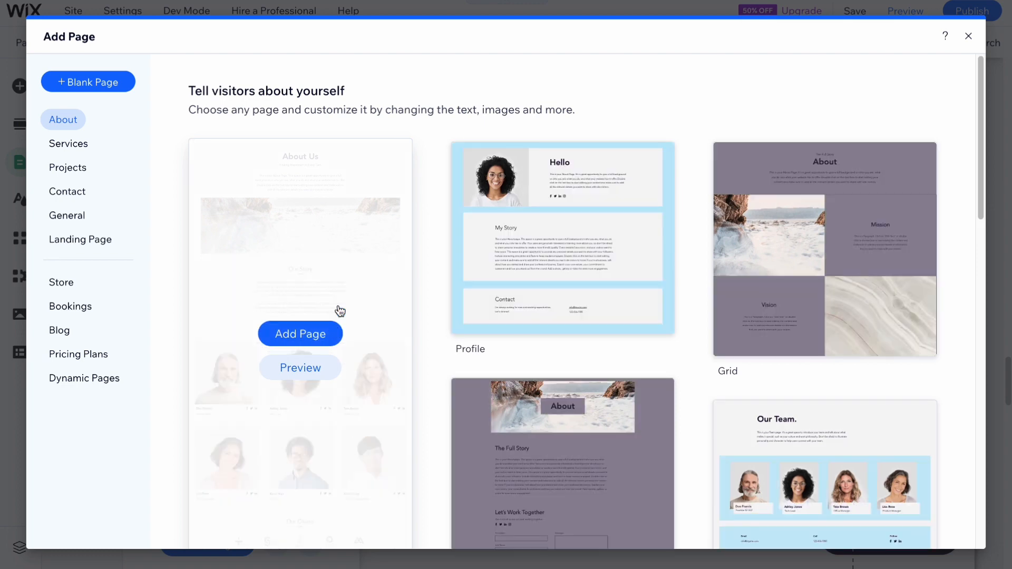
click(968, 36)
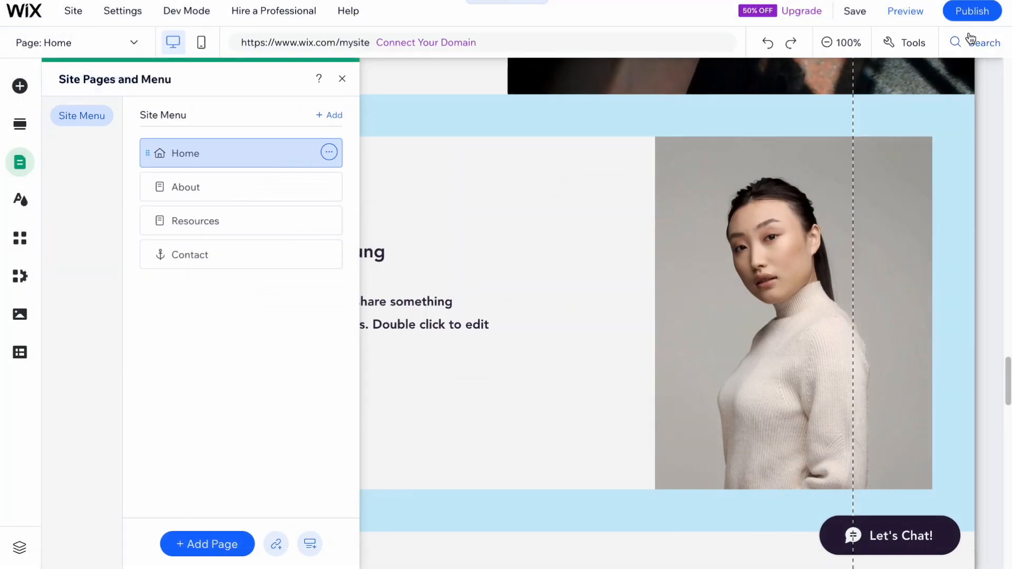
- Publish the site on a free Wix.com domain with the address ending my-site-4, and open the live site
click(973, 16)
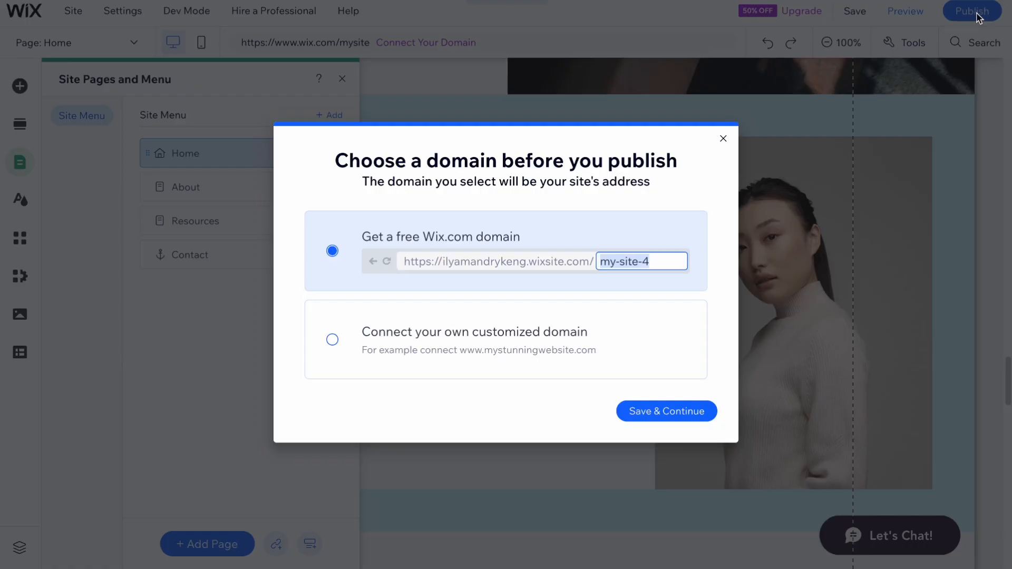
click(691, 412)
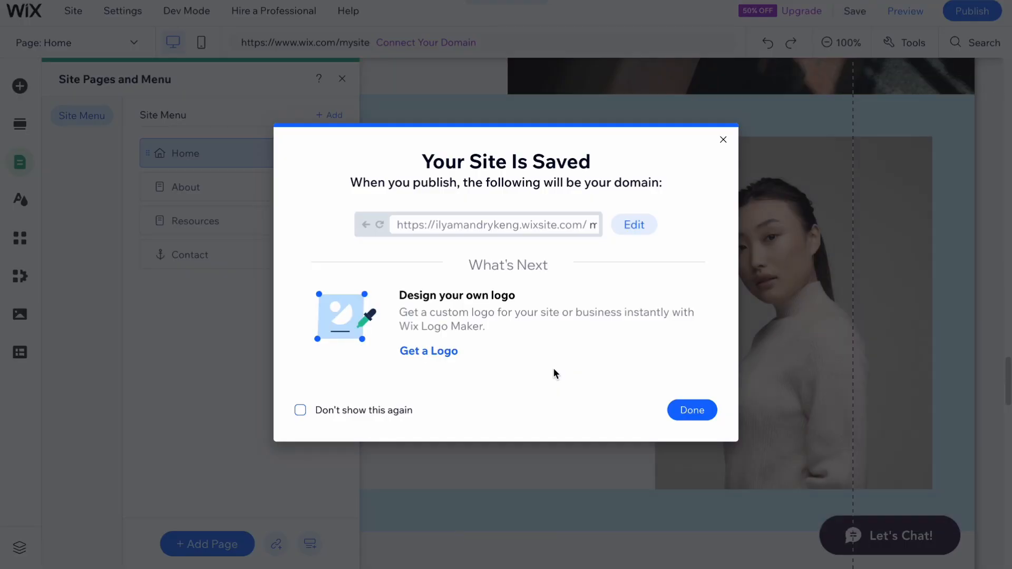
click(696, 412)
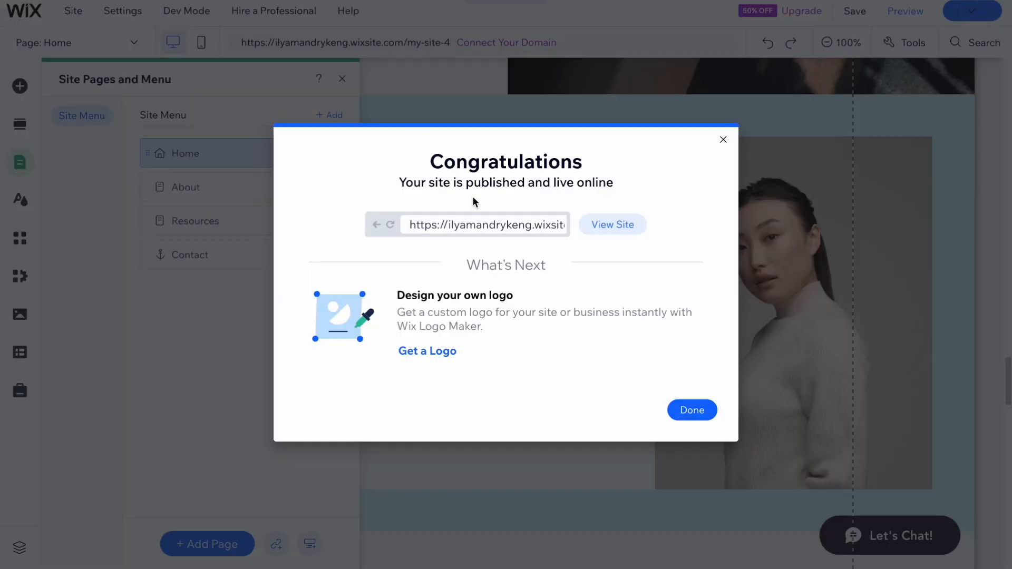
click(606, 224)
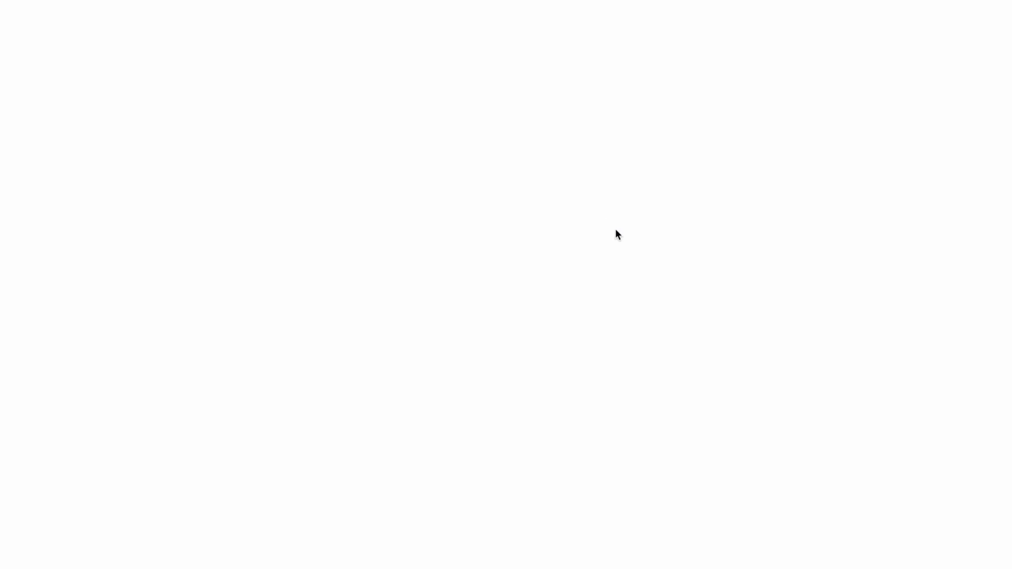